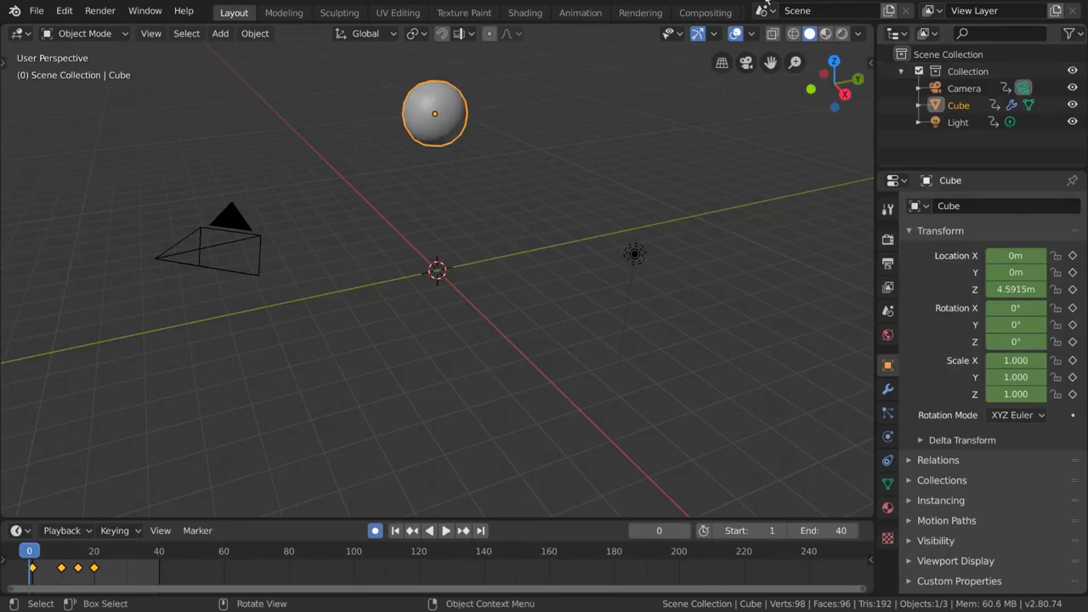
# - Preview the bouncing-ball animation, then bring up the Animation workspace's Dope Sheet
pyautogui.press('space')
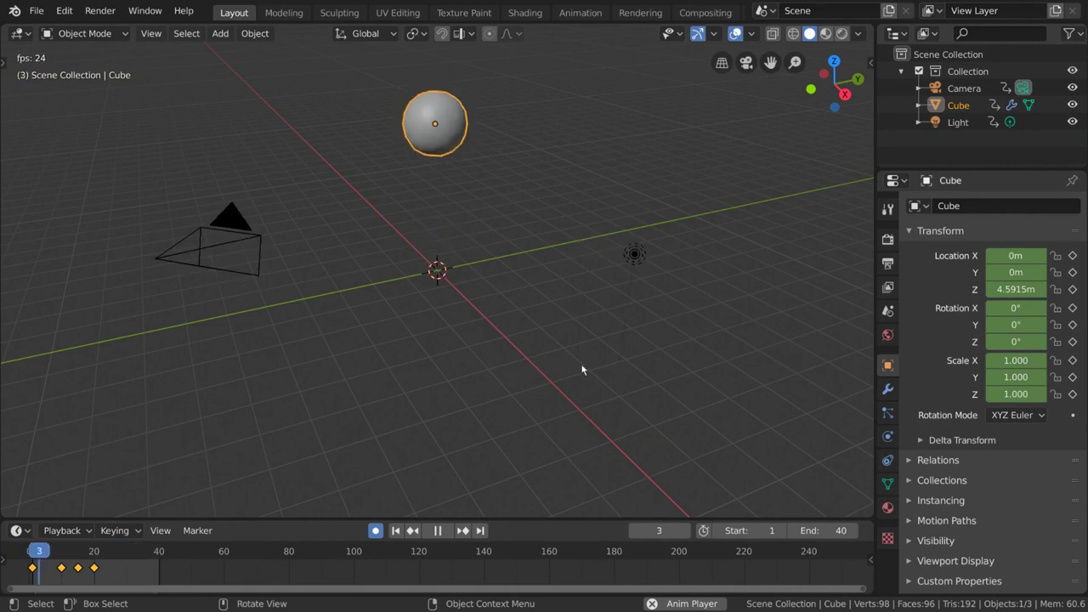
pyautogui.press('space')
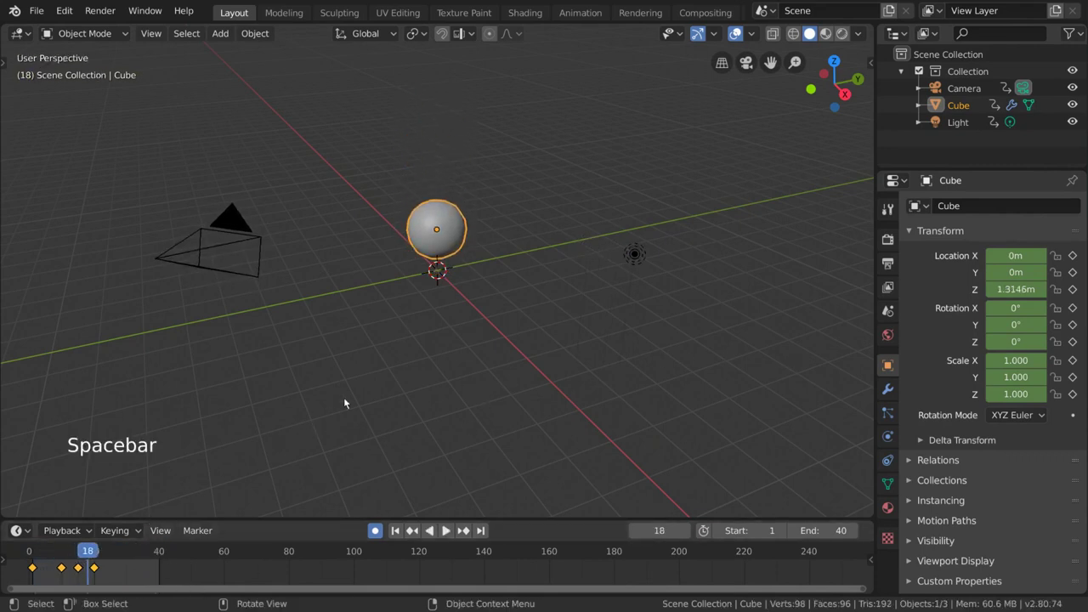
pyautogui.click(580, 13)
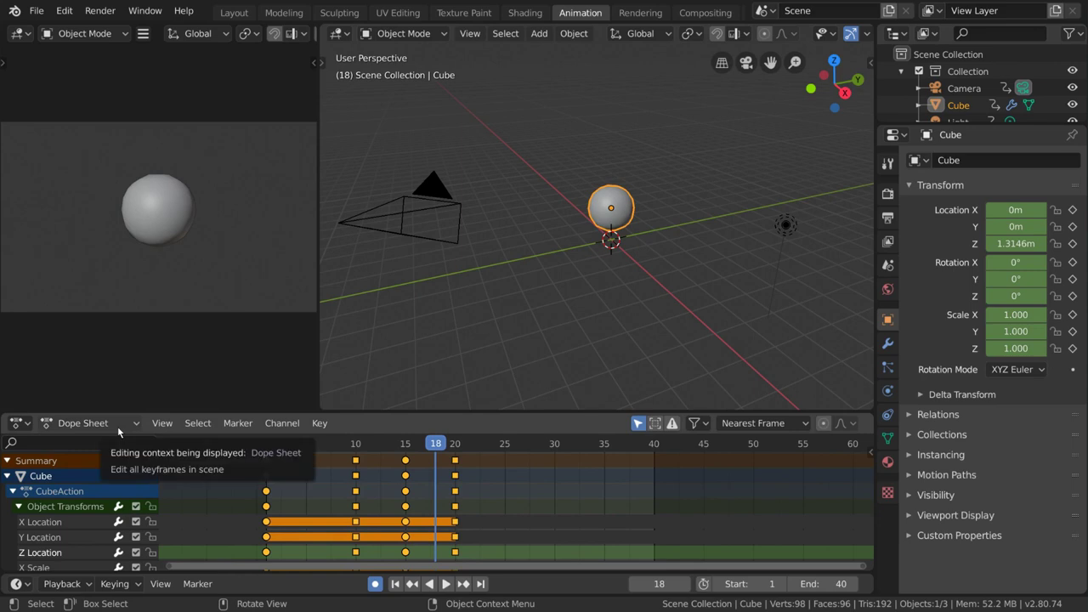
pyautogui.moveTo(327, 471); pyautogui.dragTo(379, 473, button='middle')
# - Scale the keyframe timing out from frame 1 to slow the bounce
pyautogui.press('g')
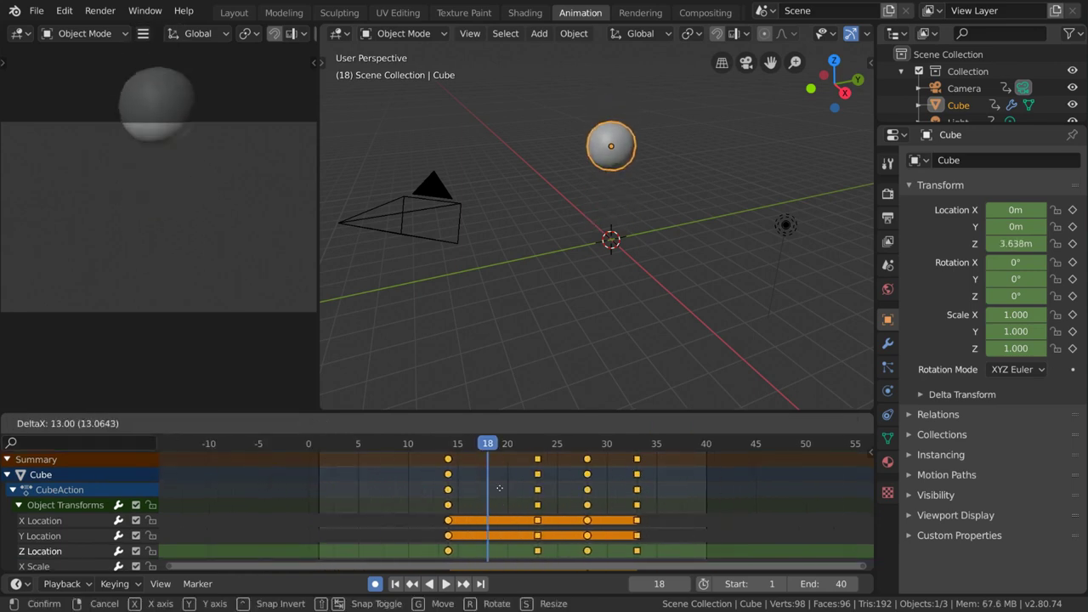
pyautogui.rightClick(436, 508)
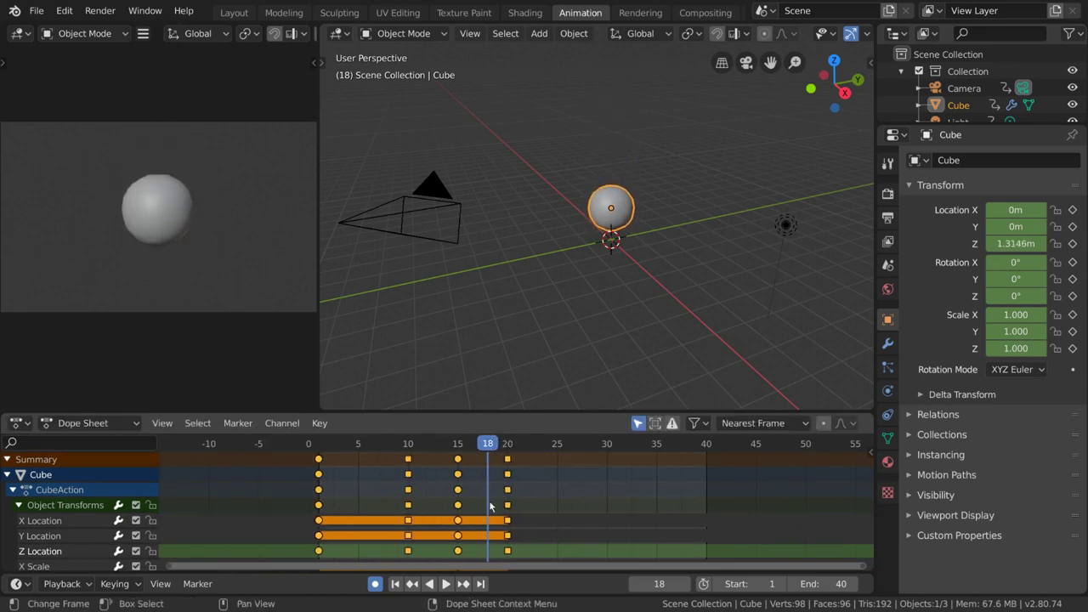
pyautogui.hotkey('shift', 'Left')
pyautogui.press('s')
pyautogui.click(597, 502)
# - Delete all keyframes as a test, then undo the deletion
pyautogui.press('x')
pyautogui.click(597, 496)
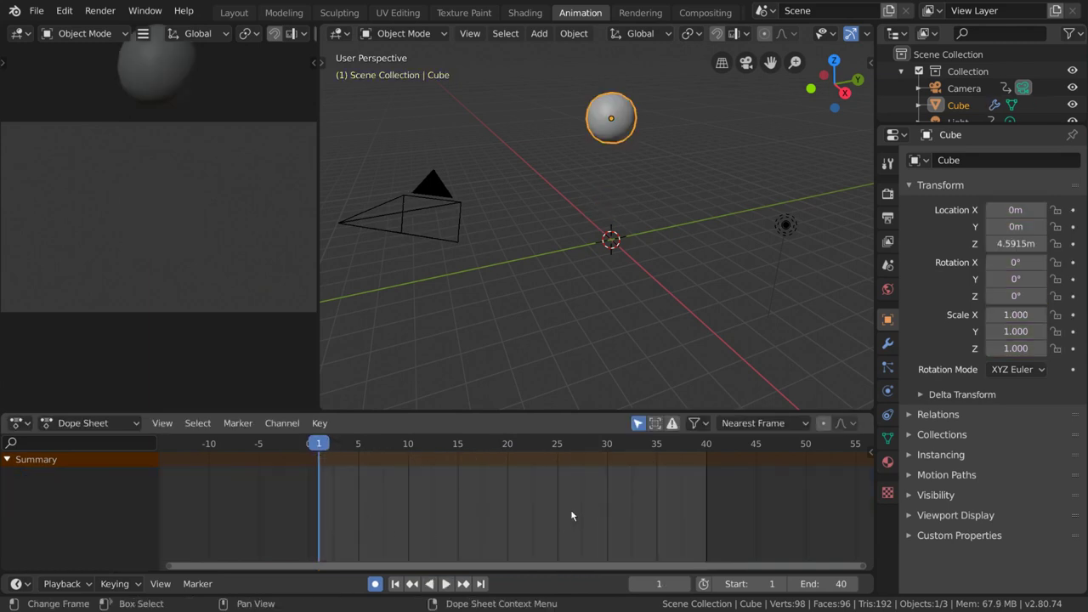
pyautogui.hotkey('ctrl', 'z')
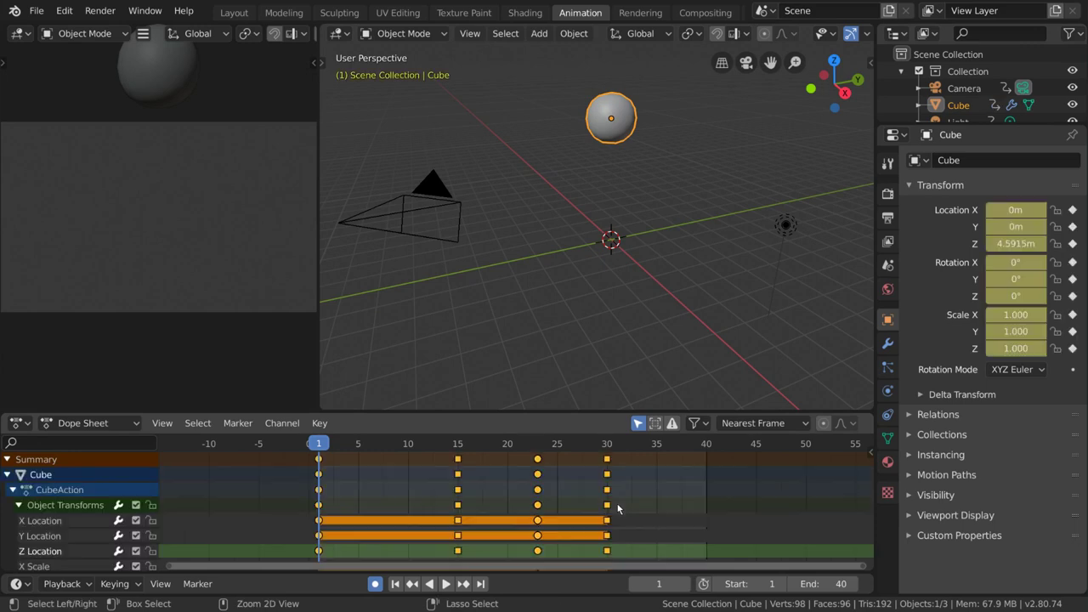
# - In Layout, split the viewport horizontally and make the lower half a Dope Sheet
pyautogui.click(235, 14)
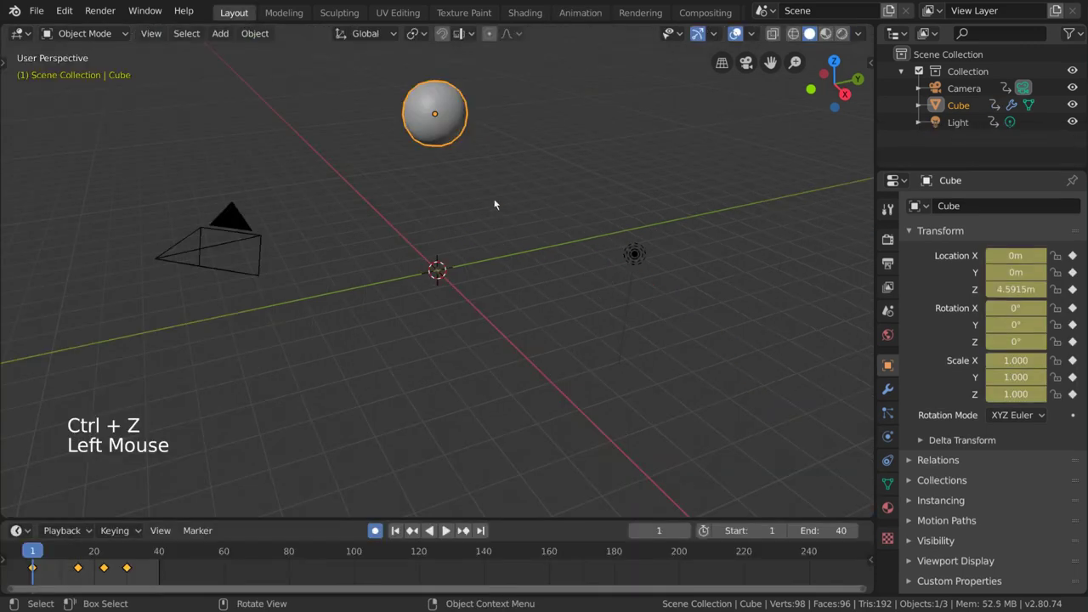
pyautogui.rightClick(870, 352)
pyautogui.click(895, 355)
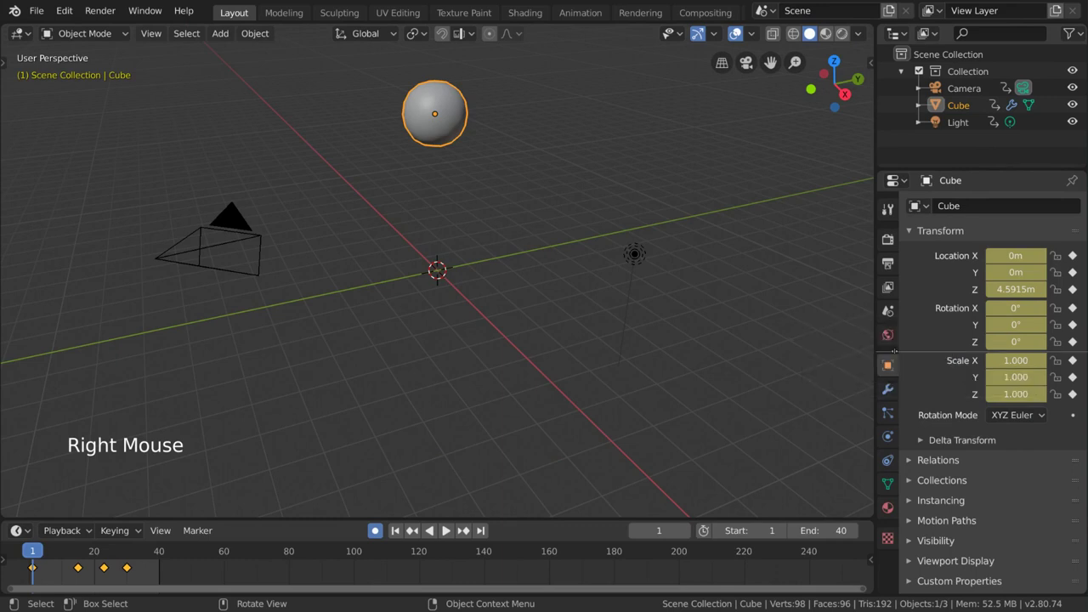
pyautogui.click(782, 283)
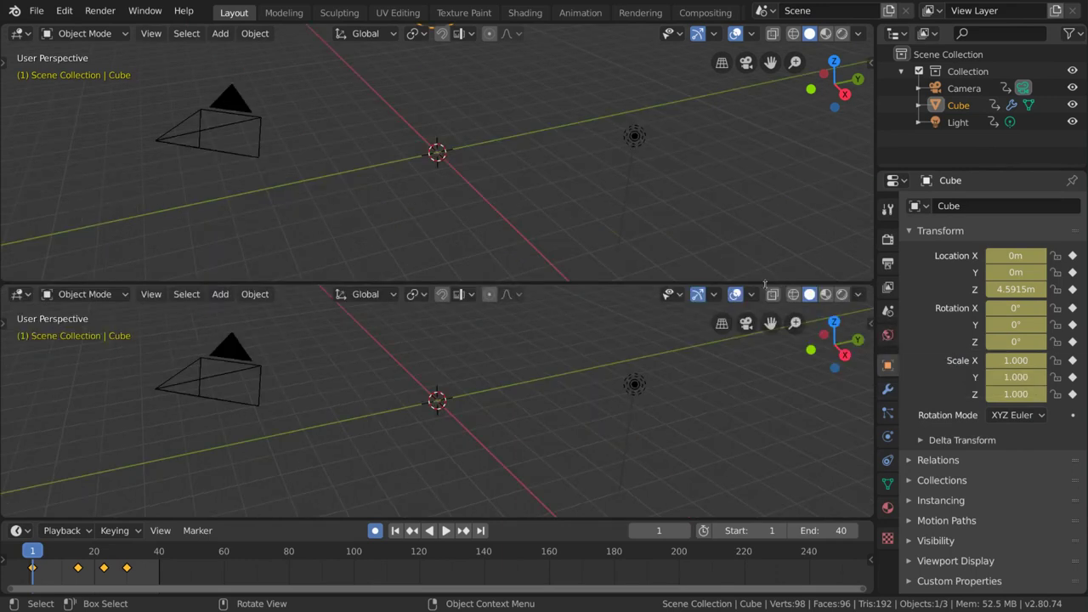
pyautogui.click(21, 294)
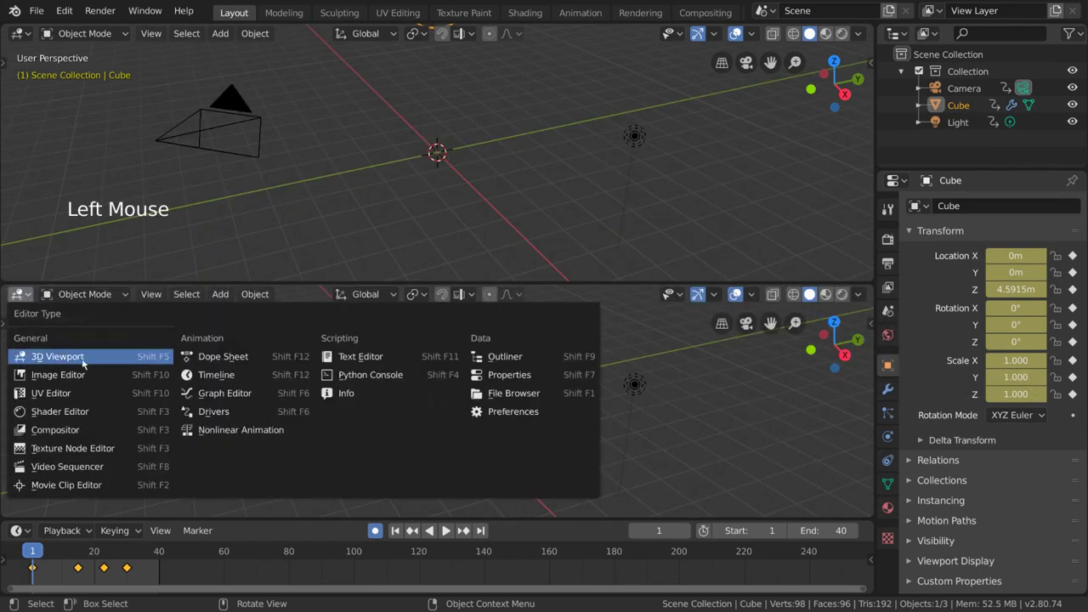
pyautogui.click(223, 356)
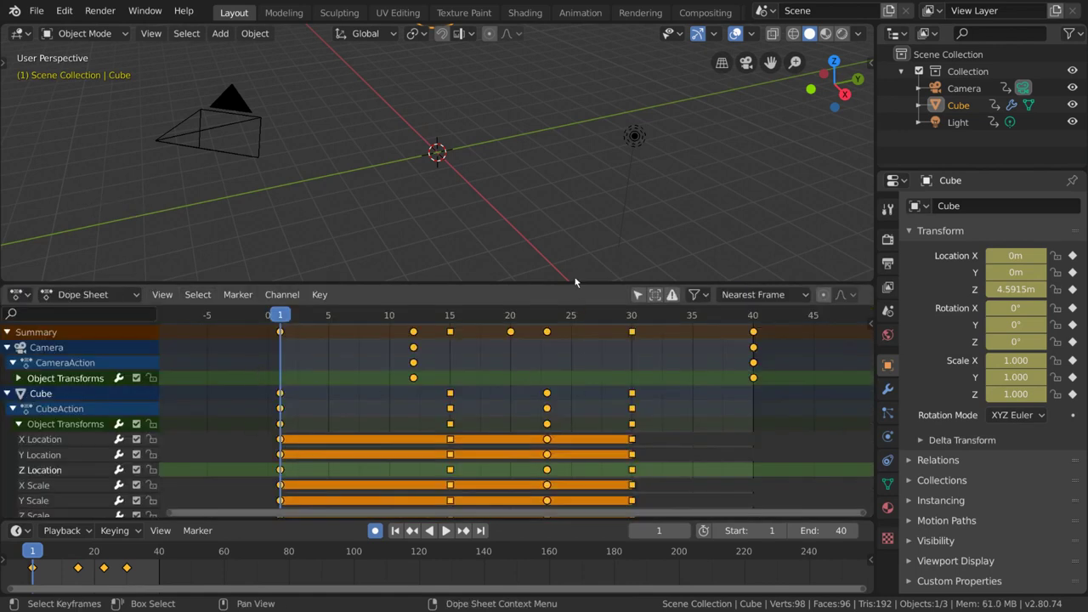
# - In the Animation workspace, practise selecting all or frame-1 keys and cancelled moves and scales
pyautogui.click(564, 14)
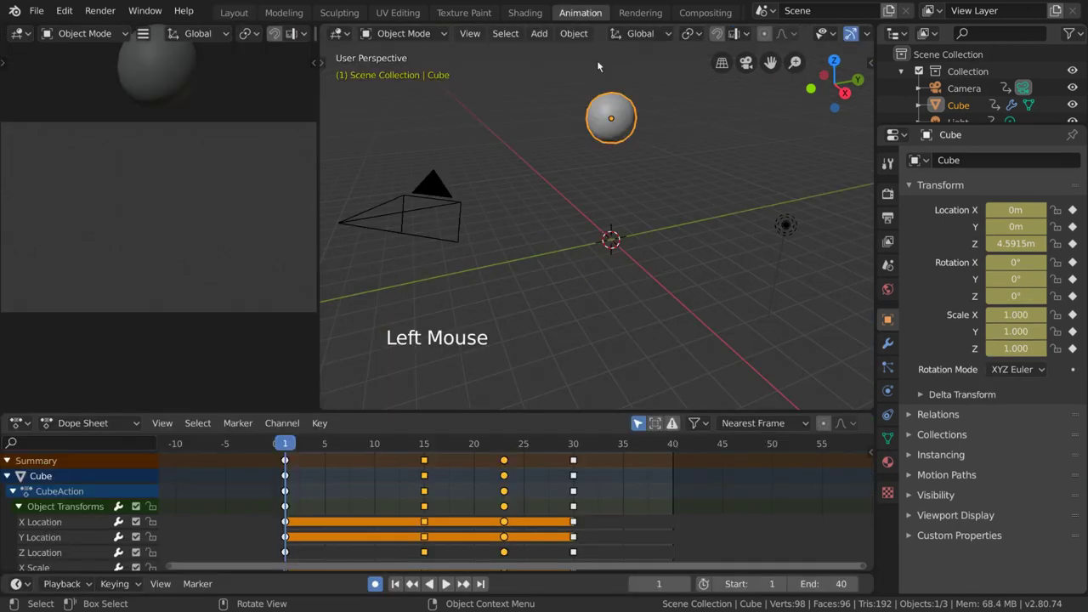
pyautogui.press('a')
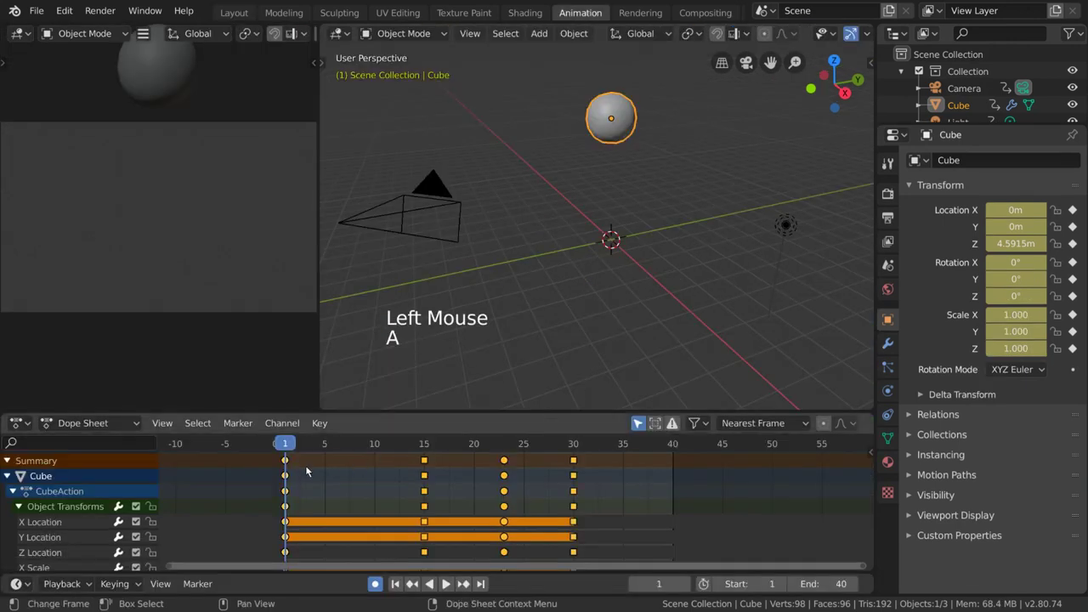
pyautogui.click(286, 463)
pyautogui.press('g')
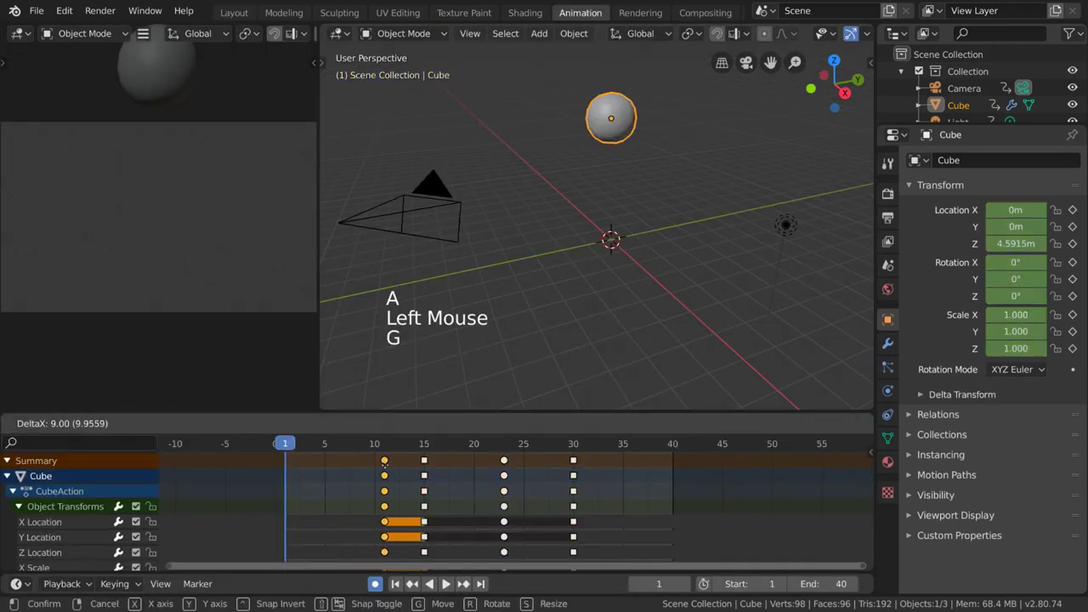
pyautogui.press('Escape')
pyautogui.press('a')
pyautogui.press('g')
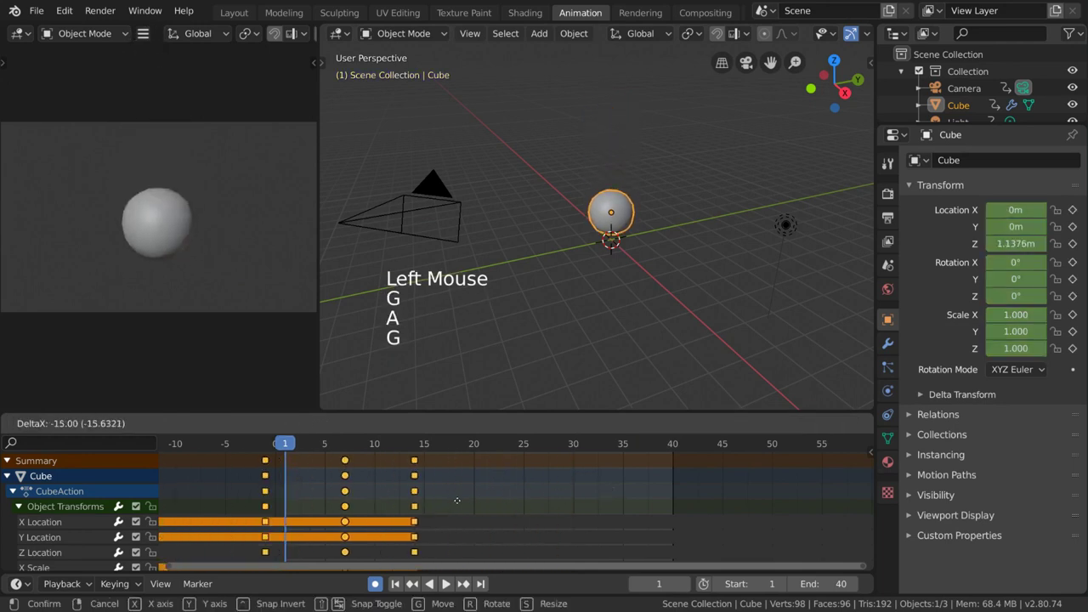
pyautogui.press('Escape')
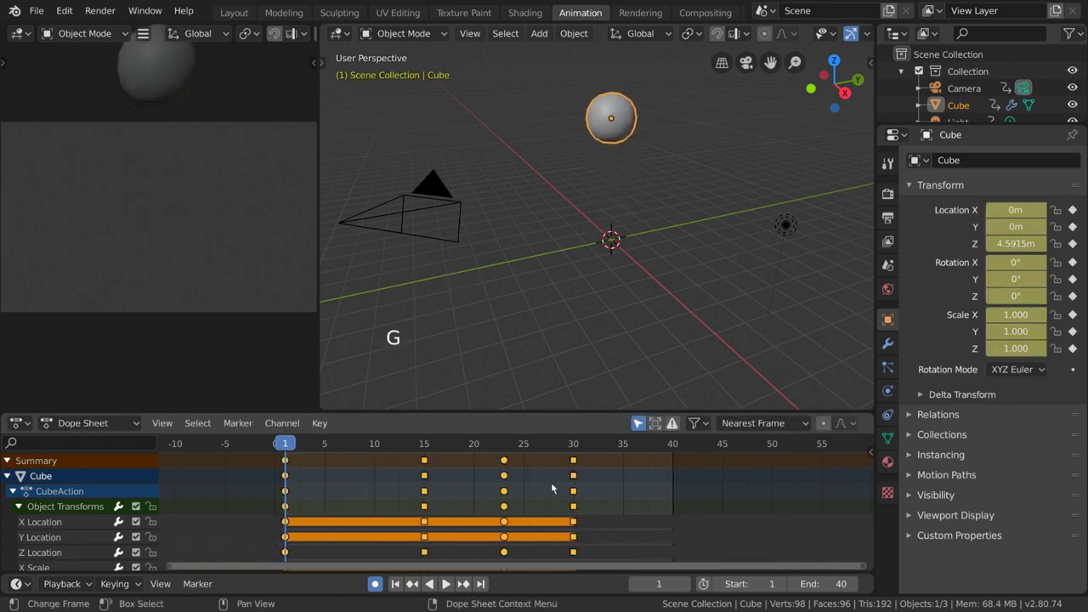
pyautogui.press('s')
pyautogui.press('Escape')
# - Move all keyframes so the bounce is keyed at frames 1, 15, 23 and 30
pyautogui.moveTo(347, 452); pyautogui.dragTo(394, 448)
pyautogui.press('s')
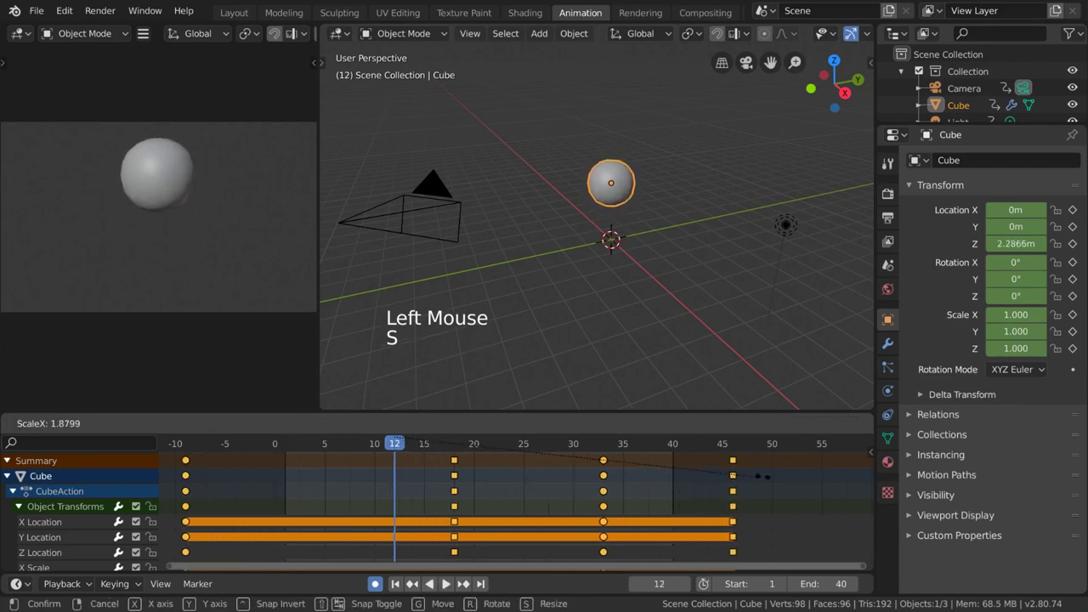
pyautogui.press('Escape')
pyautogui.press('g')
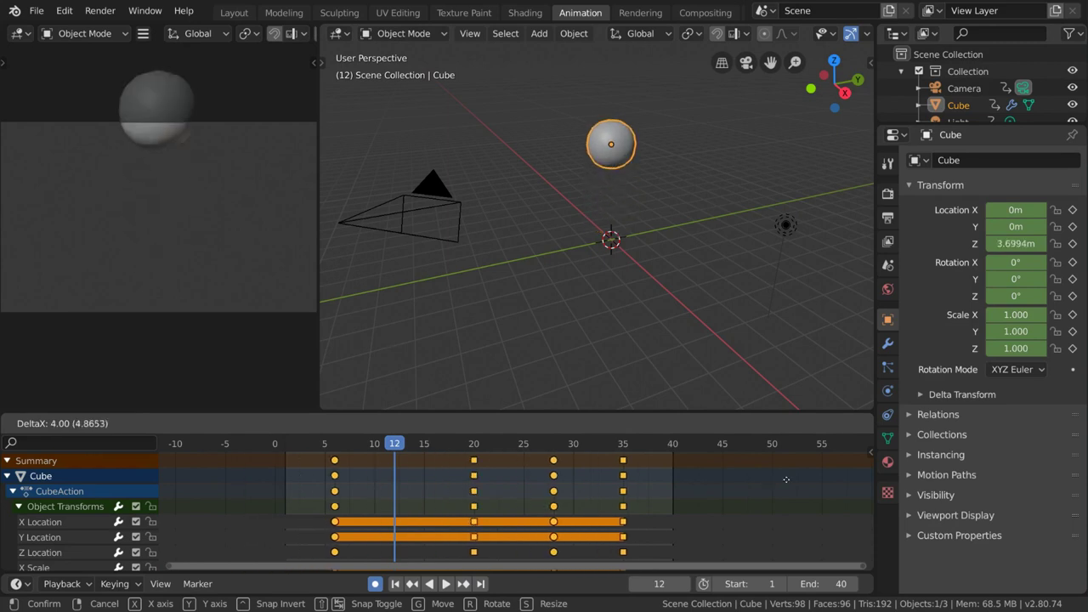
pyautogui.click(617, 501)
pyautogui.moveTo(438, 479); pyautogui.dragTo(453, 459)
# - Look through the Dope Sheet's Channel, Marker, Select and Key menus
pyautogui.click(282, 422)
pyautogui.click(238, 422)
pyautogui.click(198, 422)
pyautogui.click(321, 424)
# - Practise deselecting all and selecting the frame-1, 15 and 23 key columns and single keys
pyautogui.moveTo(496, 449); pyautogui.dragTo(394, 445)
pyautogui.press('g')
pyautogui.press('Escape')
pyautogui.hotkey('alt', 'a')
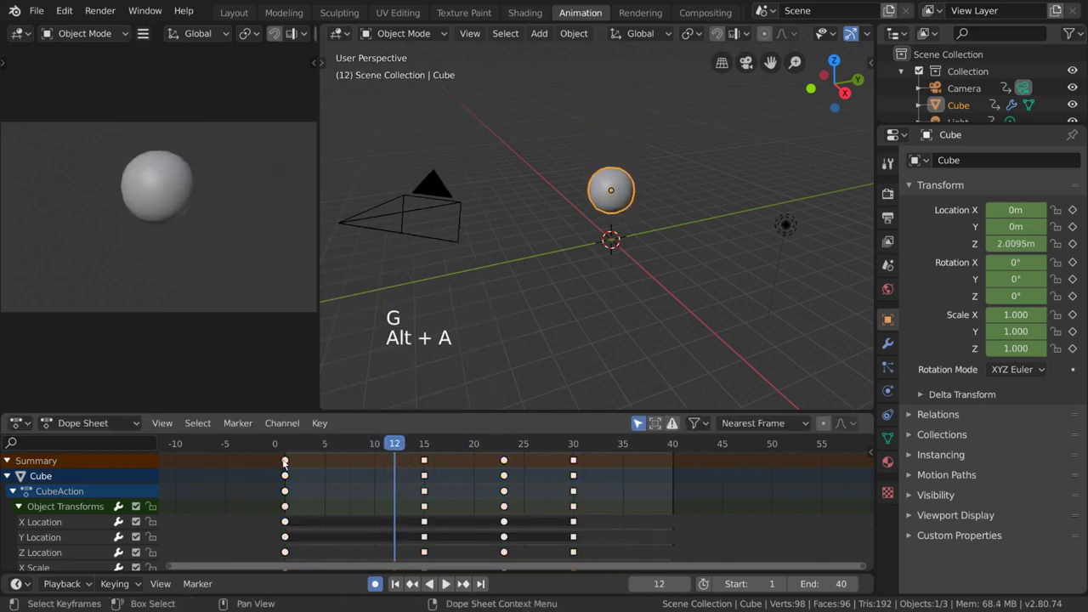
pyautogui.click(283, 462)
pyautogui.keyDown('alt'); pyautogui.click(425, 535); pyautogui.keyUp('alt')
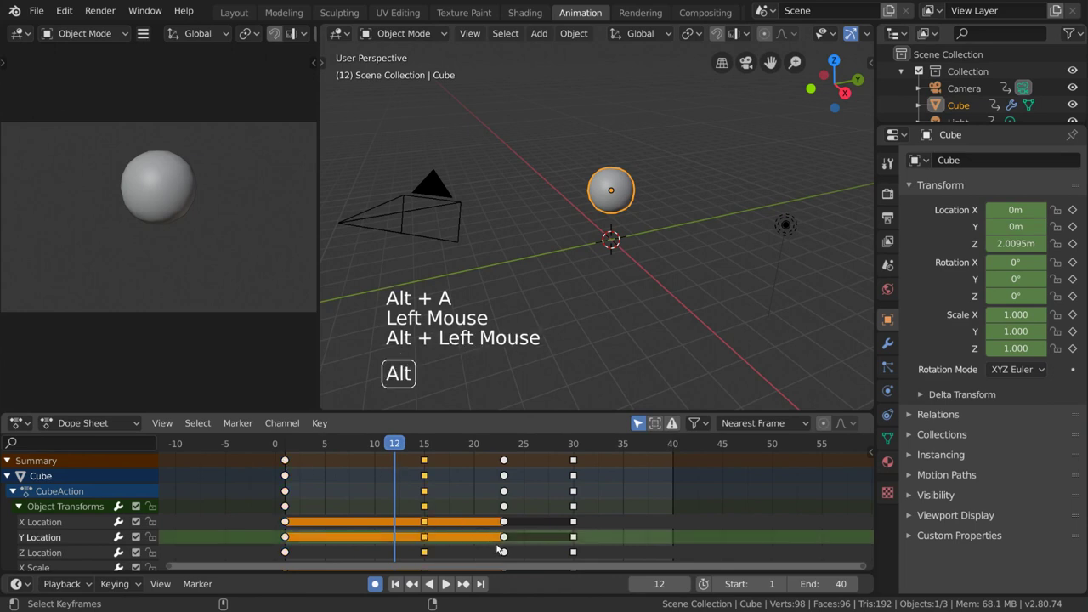
pyautogui.keyDown('alt'); pyautogui.click(504, 551); pyautogui.keyUp('alt')
pyautogui.click(505, 476)
pyautogui.click(570, 467)
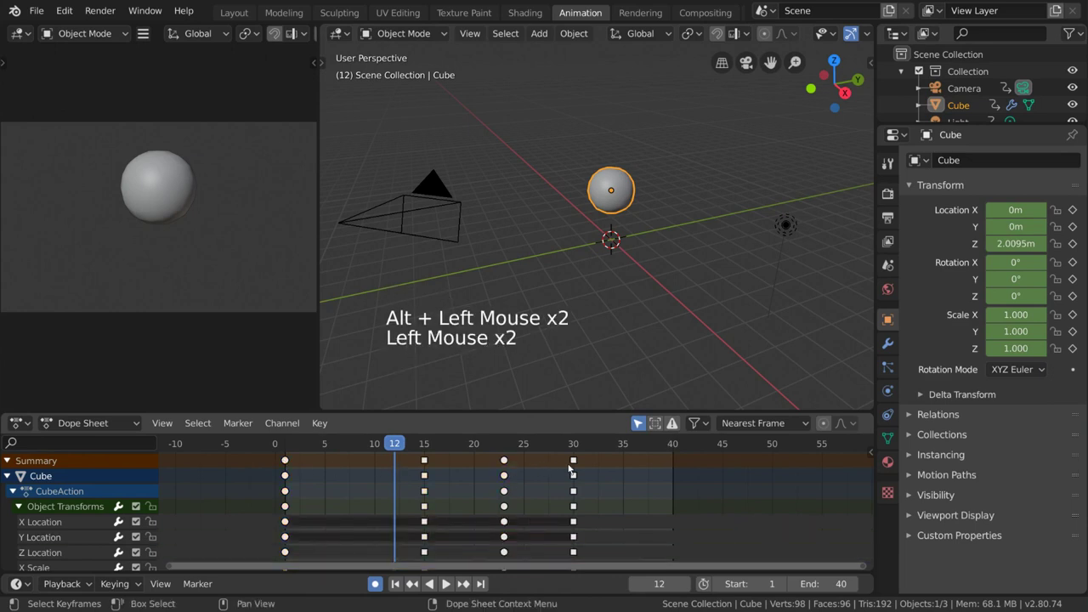
# - Nudge the frame-30 keys earlier, then pick Circle Select from the Select menu
pyautogui.press('g')
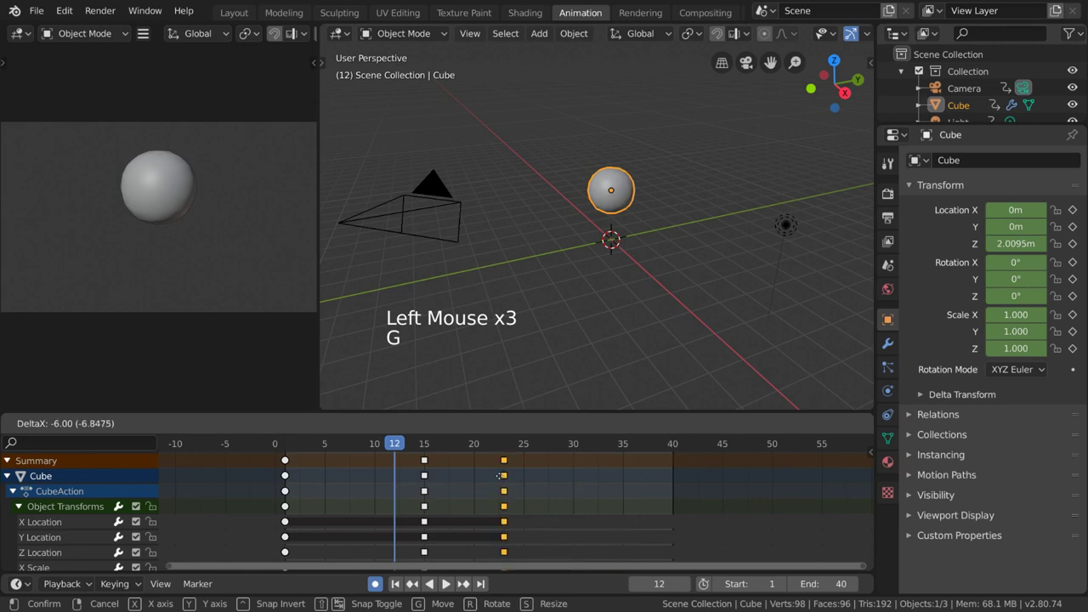
pyautogui.click(428, 466)
pyautogui.click(197, 424)
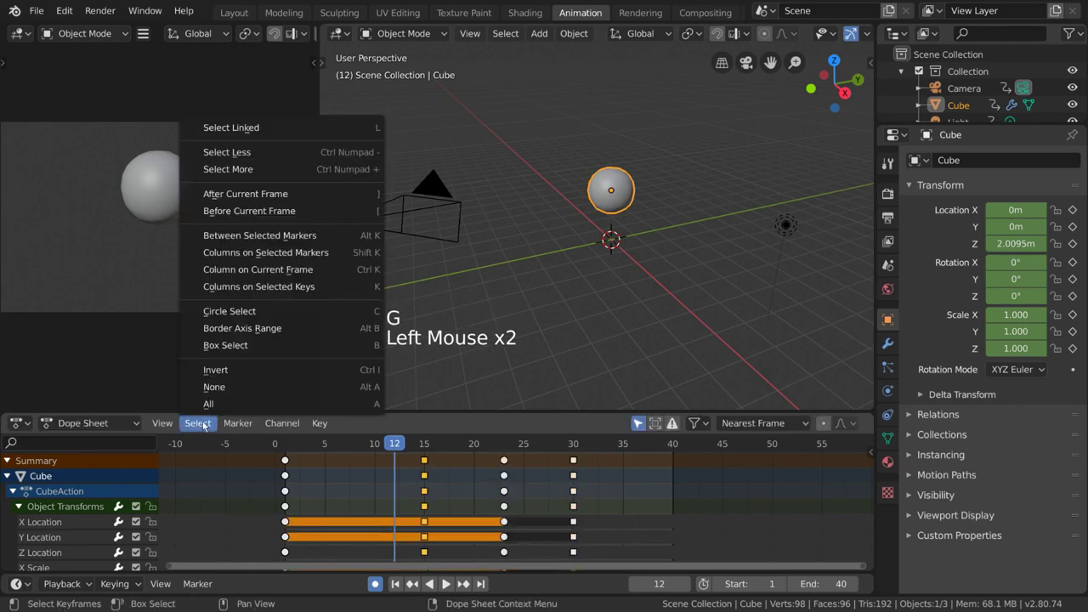
pyautogui.click(230, 311)
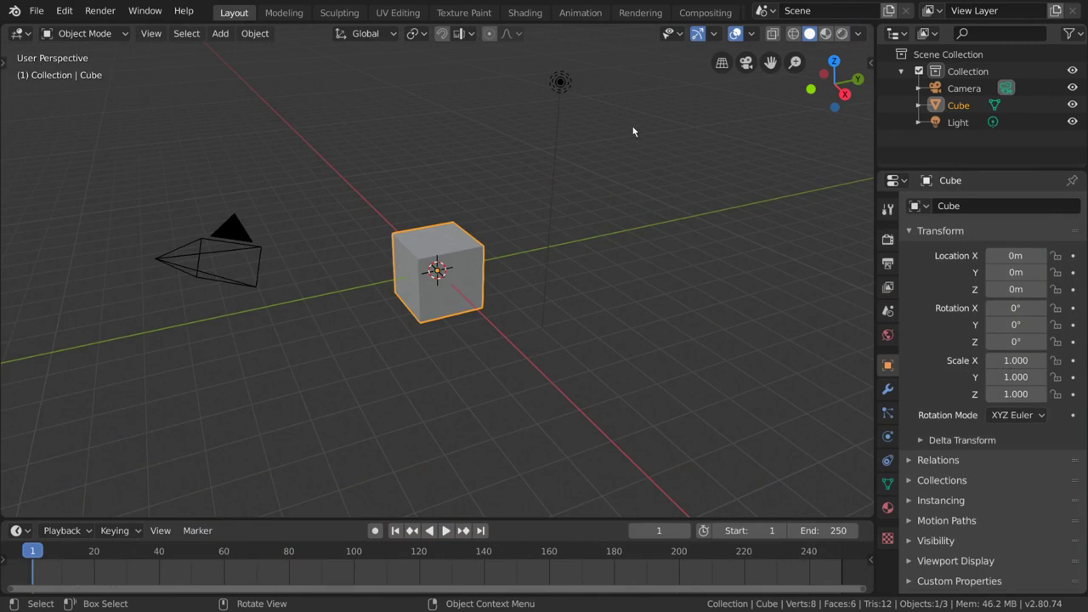
pyautogui.doubleClick(581, 13)
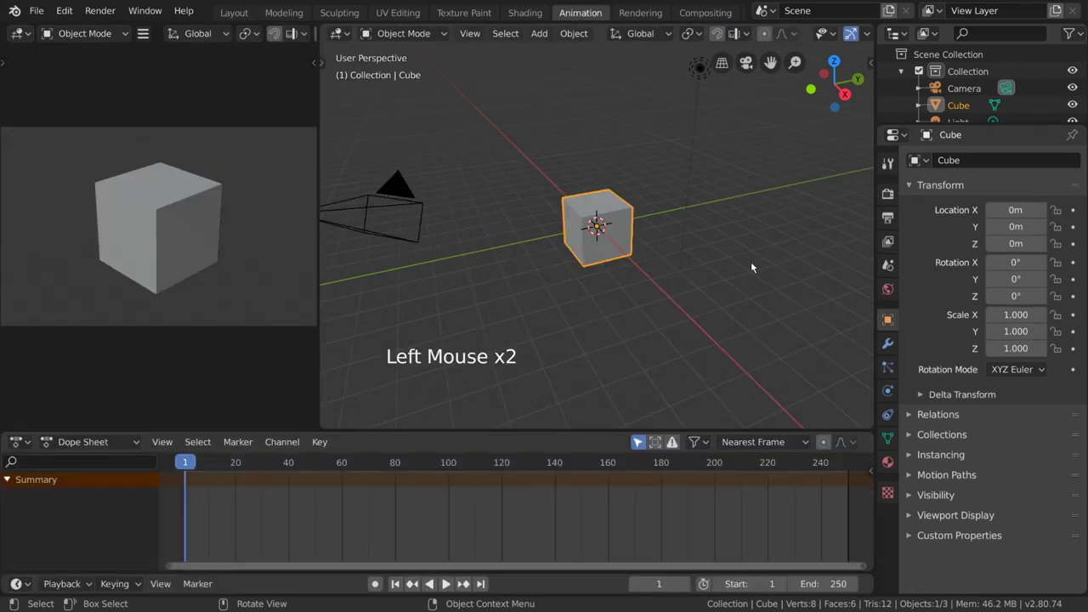
pyautogui.hotkey('ctrl', '2')
pyautogui.rightClick(718, 254)
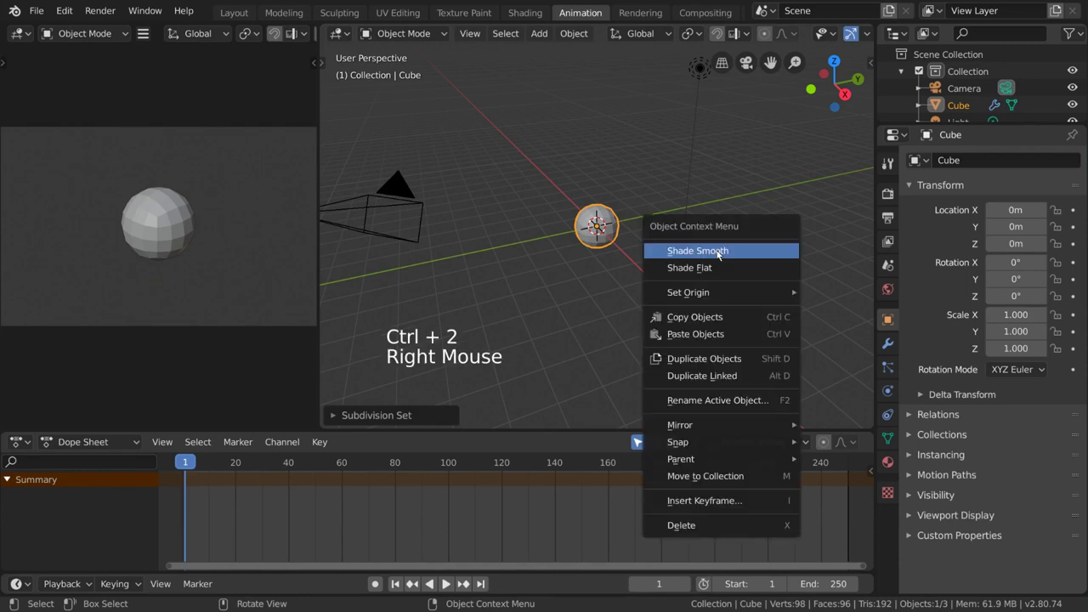
pyautogui.click(762, 252)
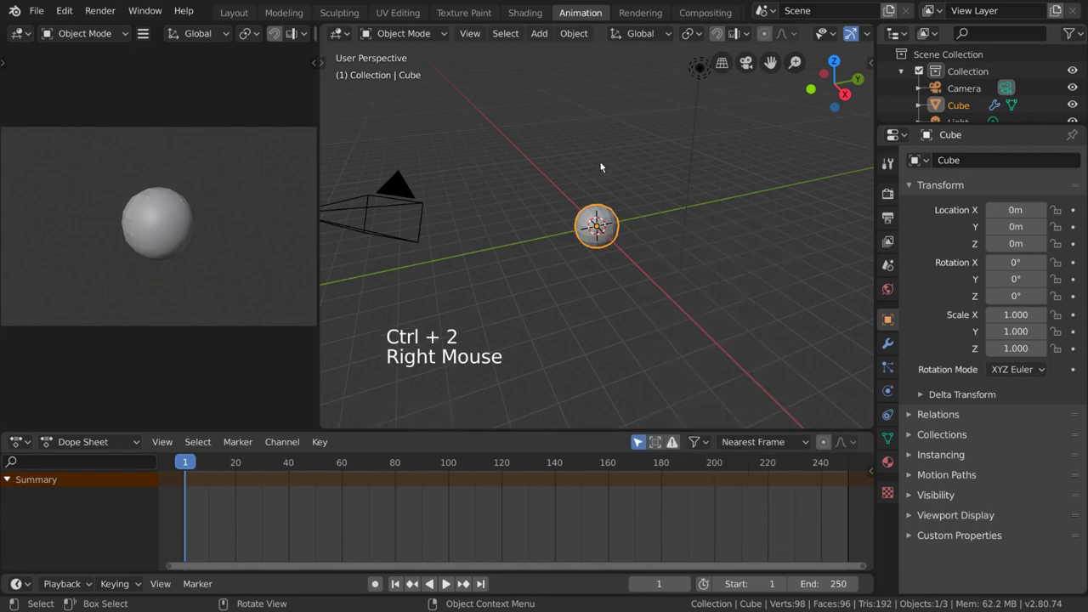
# - Turn on auto-keying and raise the ball along Z at frame 1
pyautogui.click(375, 584)
pyautogui.press('g')
pyautogui.press('z')
pyautogui.click(637, 229)
# - At frame 10, reset the ball's location and key it down at ground height
pyautogui.press('alt')
pyautogui.keyDown('alt'); pyautogui.scroll(-4, 633, 289); pyautogui.keyUp('alt')
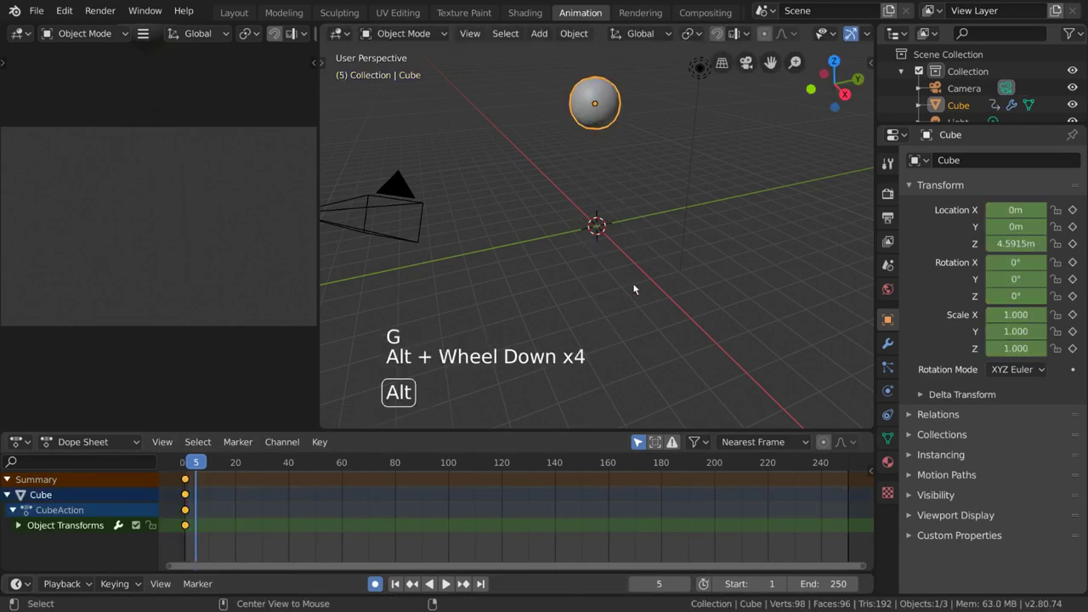
pyautogui.keyDown('alt'); pyautogui.scroll(-3, 632, 281); pyautogui.keyUp('alt')
pyautogui.keyDown('alt'); pyautogui.scroll(2, 631, 281); pyautogui.keyUp('alt')
pyautogui.hotkey('alt', 'g')
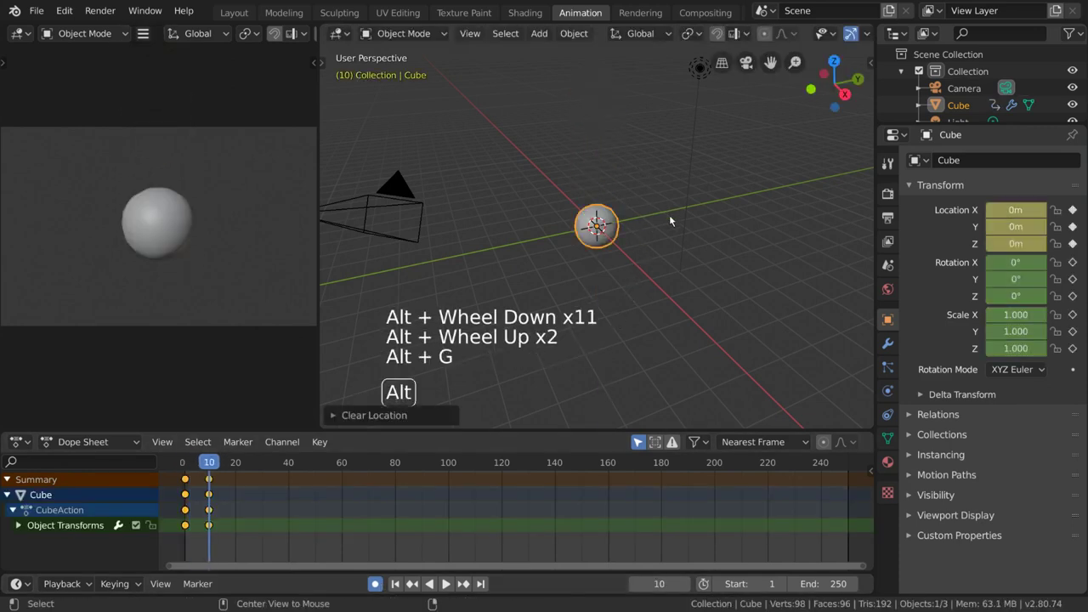
pyautogui.press('g')
pyautogui.press('g')
pyautogui.click(660, 243)
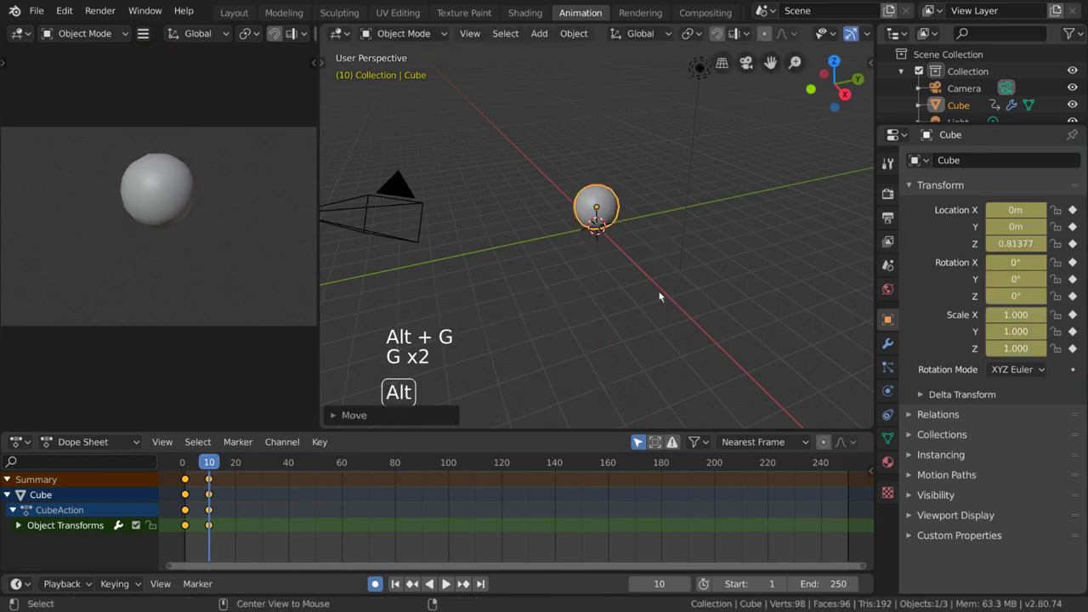
# - At frame 15, lift the ball back up along Z
pyautogui.keyDown('alt'); pyautogui.scroll(-3, 659, 293); pyautogui.keyUp('alt')
pyautogui.keyDown('alt'); pyautogui.scroll(-1, 659, 296); pyautogui.keyUp('alt')
pyautogui.press('g')
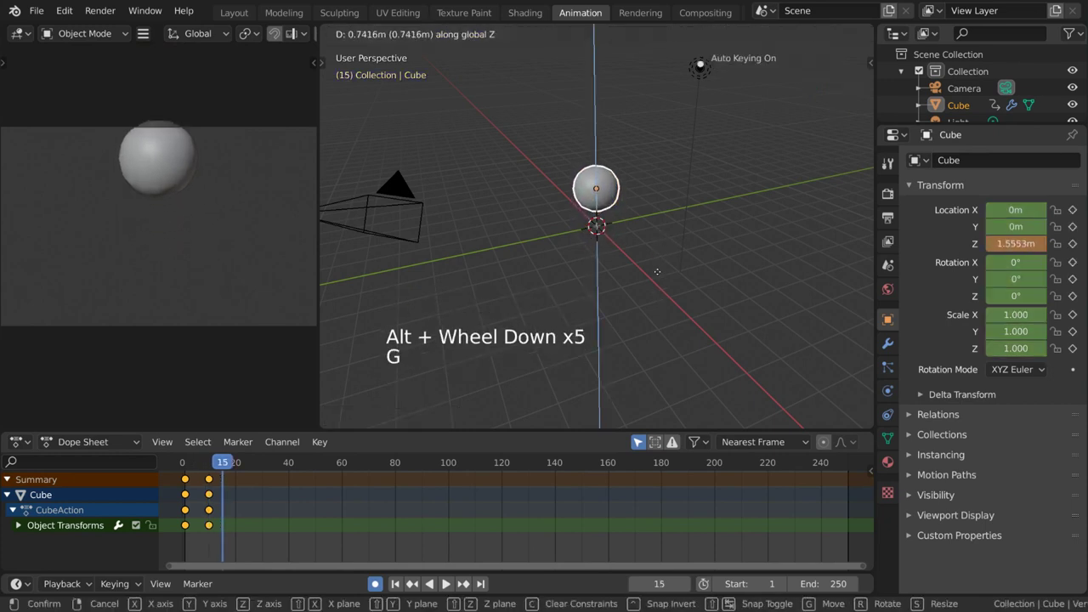
pyautogui.click(659, 273)
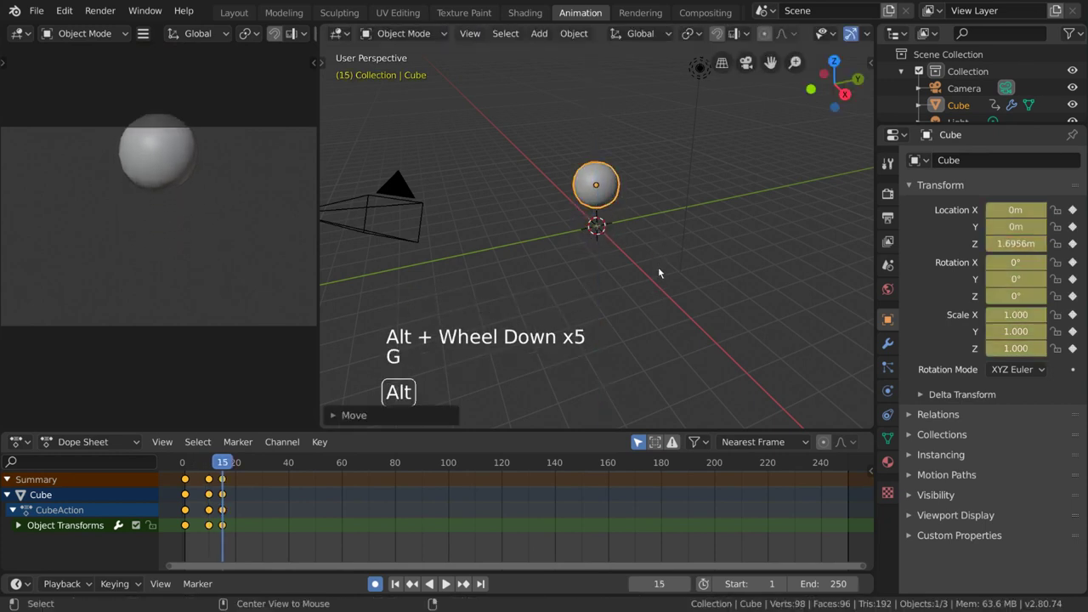
# - Duplicate the frame-15 keyframes to frame 20
pyautogui.click(222, 479)
pyautogui.hotkey('shift', 'd')
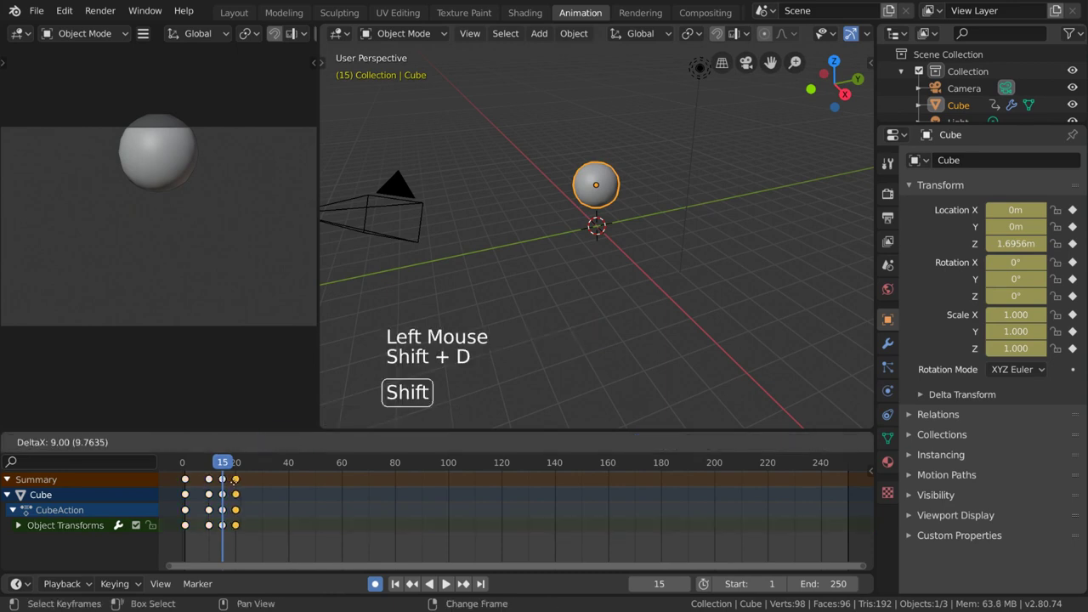
pyautogui.click(236, 486)
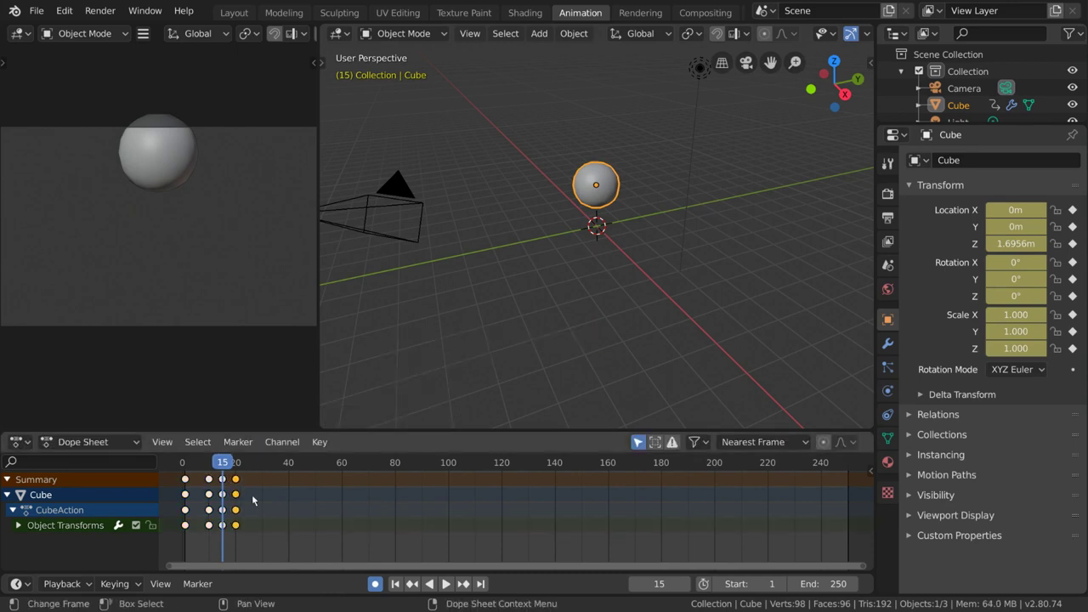
# - Preview the bounce, then give the frame-10 and frame-20 keys Vector handles
pyautogui.click(183, 463)
pyautogui.press('space')
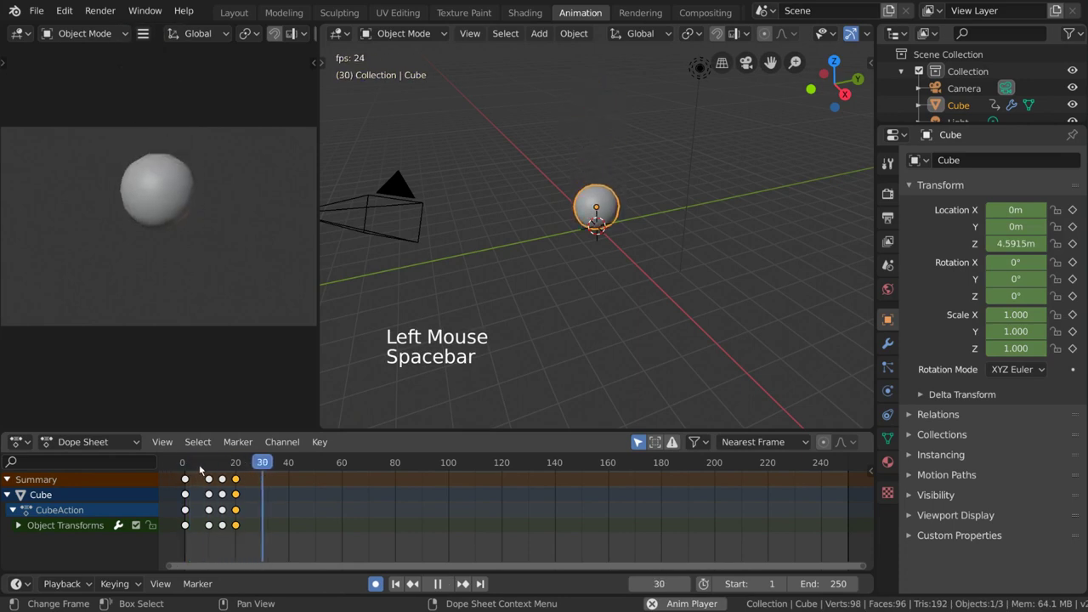
pyautogui.press('space')
pyautogui.click(199, 463)
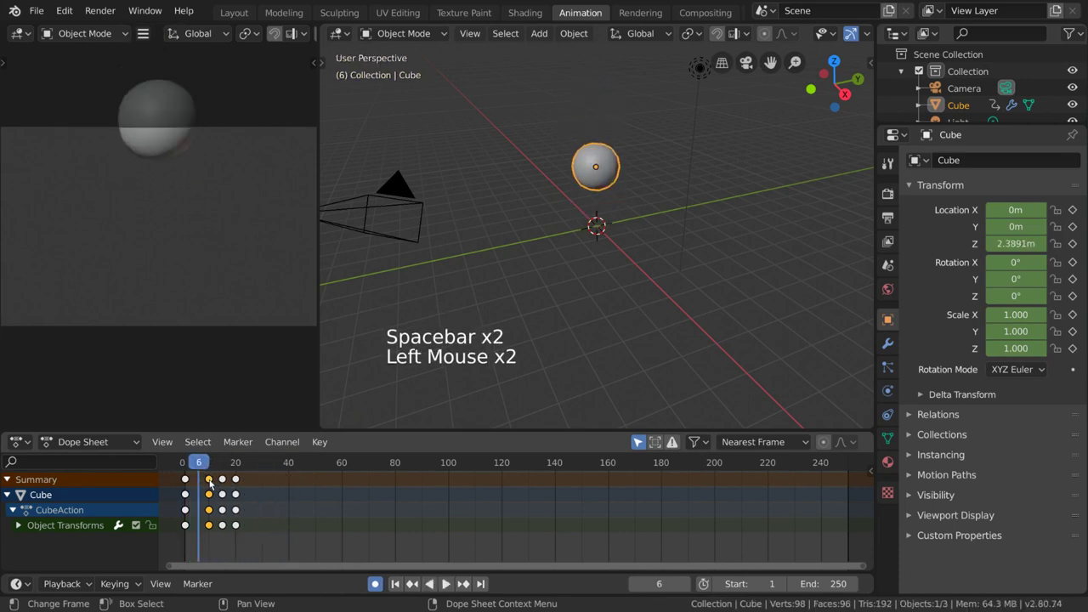
pyautogui.keyDown('shift'); pyautogui.click(235, 479); pyautogui.keyUp('shift')
pyautogui.moveTo(226, 464); pyautogui.dragTo(266, 472)
pyautogui.moveTo(340, 505); pyautogui.dragTo(545, 521, button='right')
# - Replay the bounce and set the scene end frame to 40
pyautogui.click(183, 463)
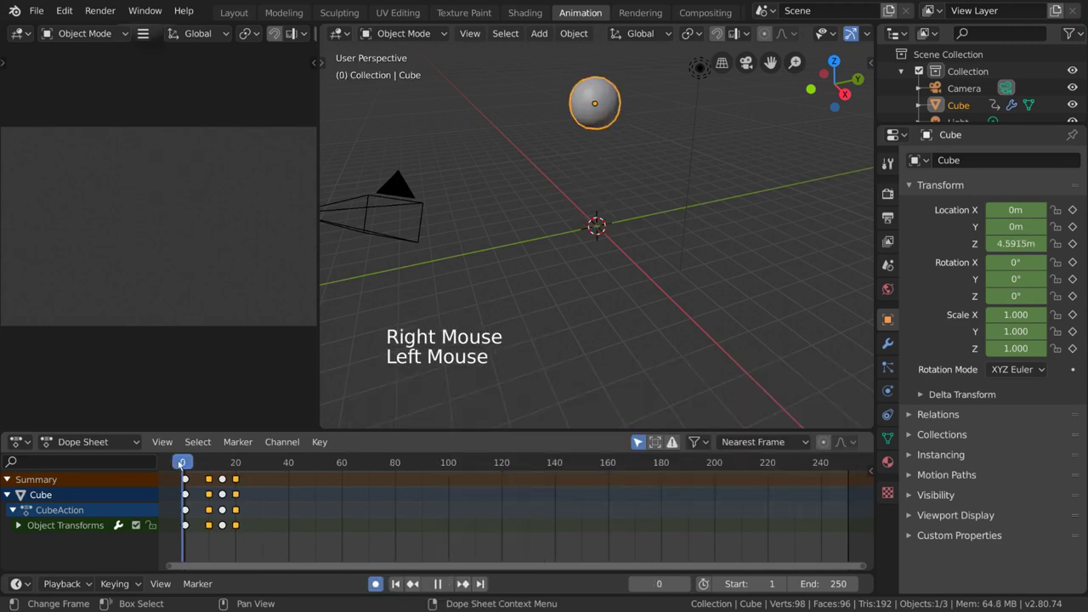
pyautogui.press('space')
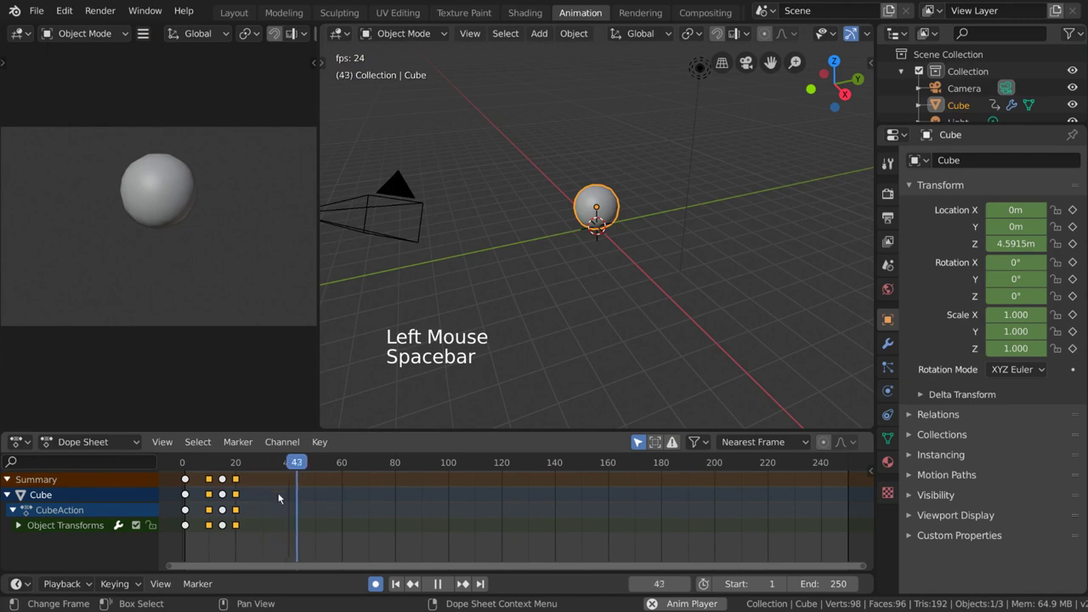
pyautogui.click(823, 583)
pyautogui.write('40')
pyautogui.press('Return')
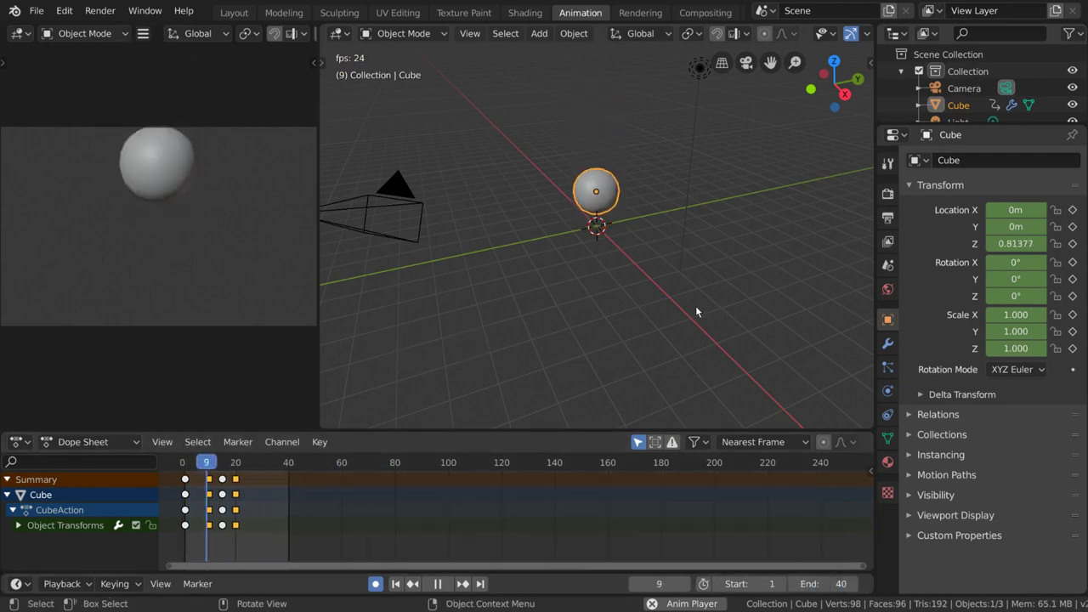
# - Zoom the Dope Sheet onto the keys and select only the frame-1 keyframes
pyautogui.moveTo(276, 521); pyautogui.dragTo(514, 530, button='middle')
pyautogui.scroll(5, 480, 514)
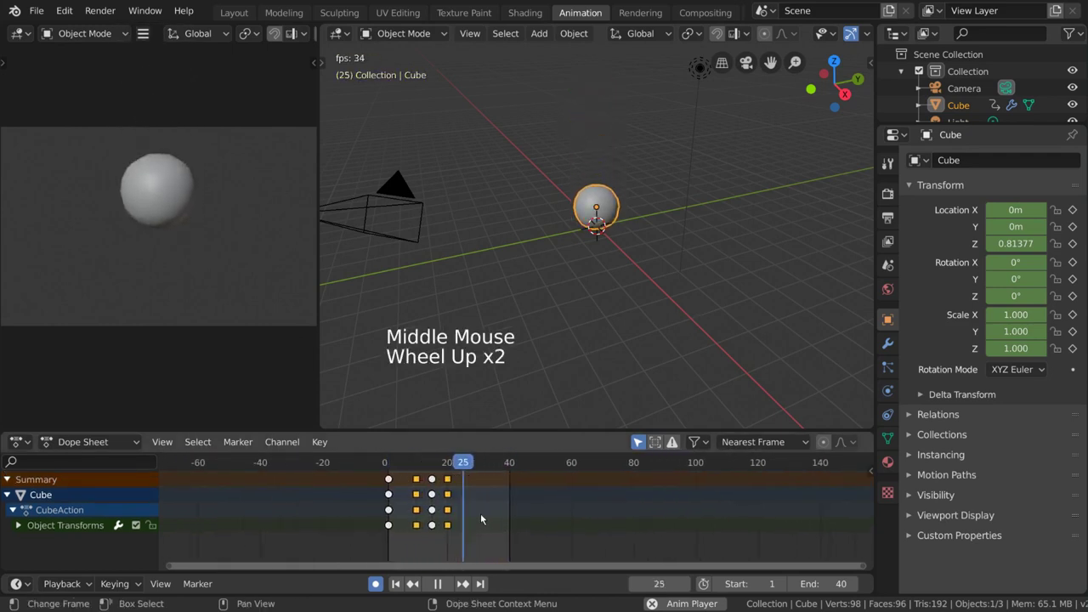
pyautogui.scroll(1, 459, 508)
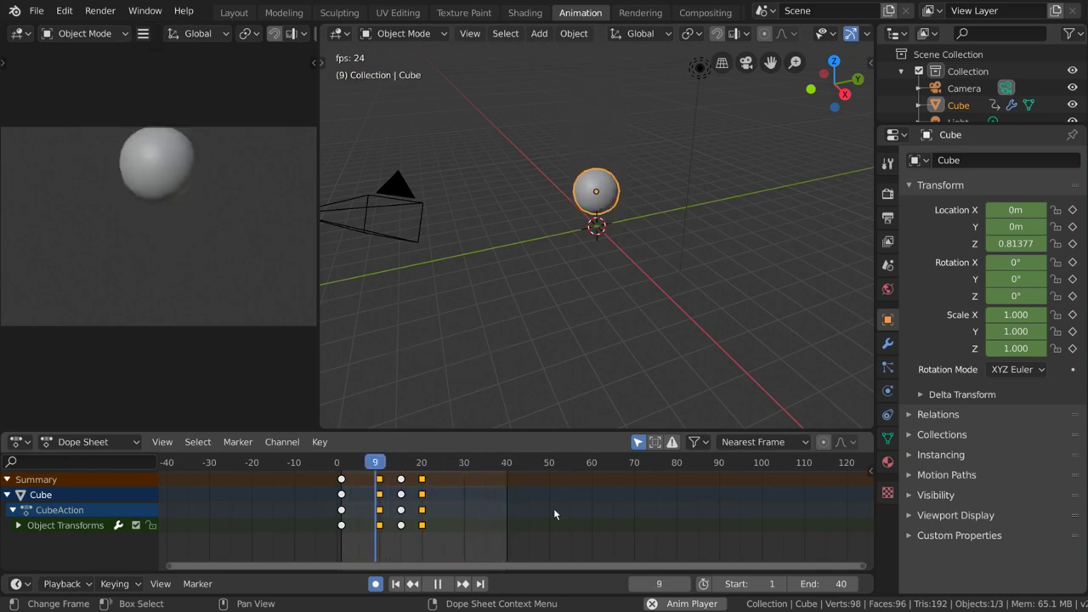
pyautogui.scroll(5, 510, 515)
pyautogui.moveTo(483, 513); pyautogui.dragTo(582, 522, button='middle')
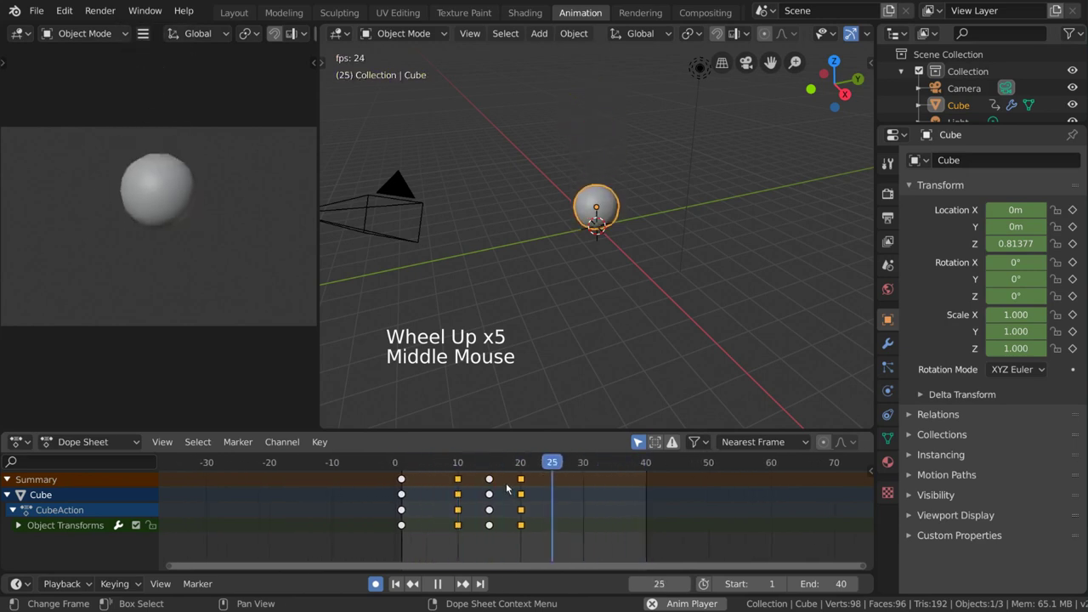
pyautogui.press('a')
pyautogui.click(491, 481)
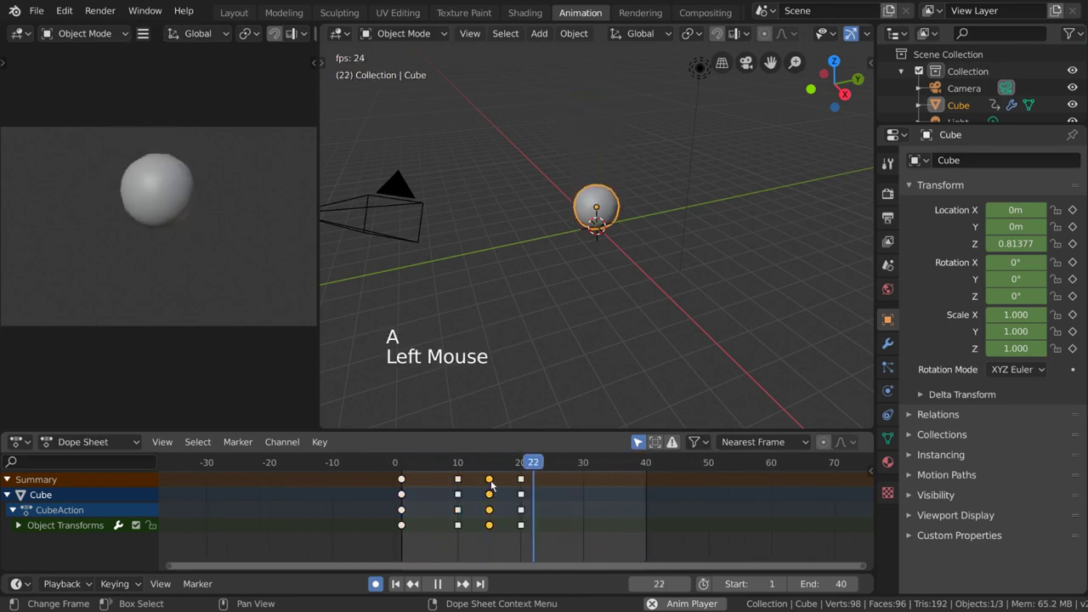
pyautogui.click(399, 481)
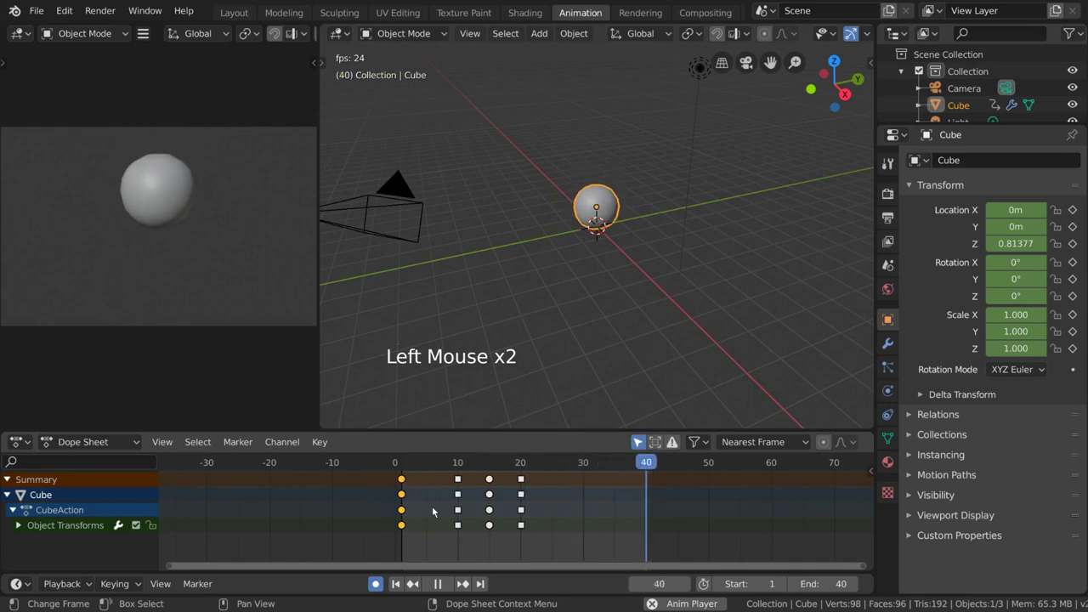
pyautogui.keyDown('shift'); pyautogui.click(488, 509); pyautogui.keyUp('shift')
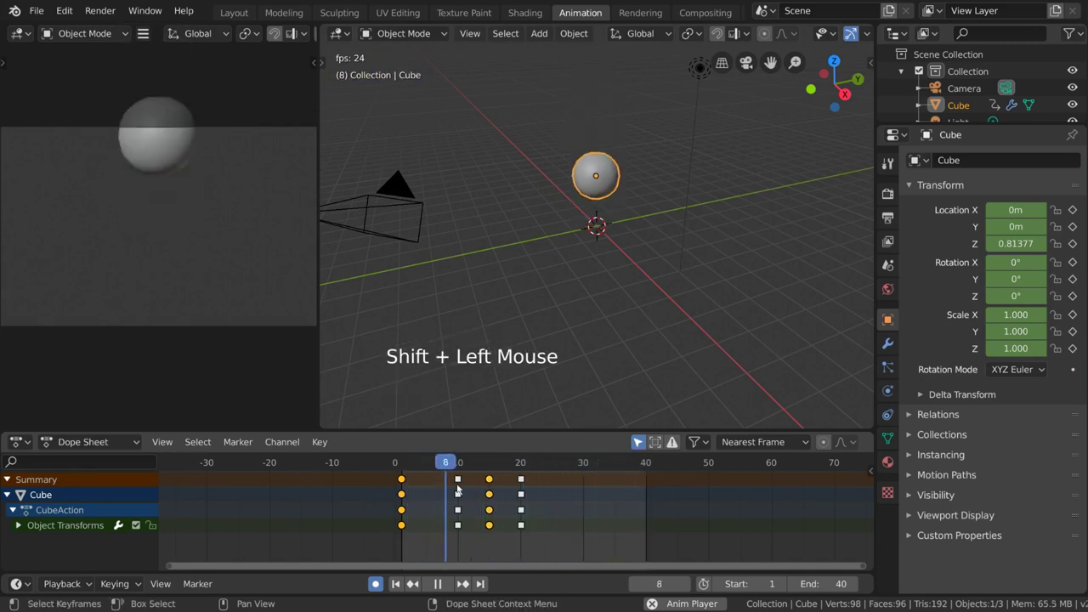
pyautogui.click(401, 493)
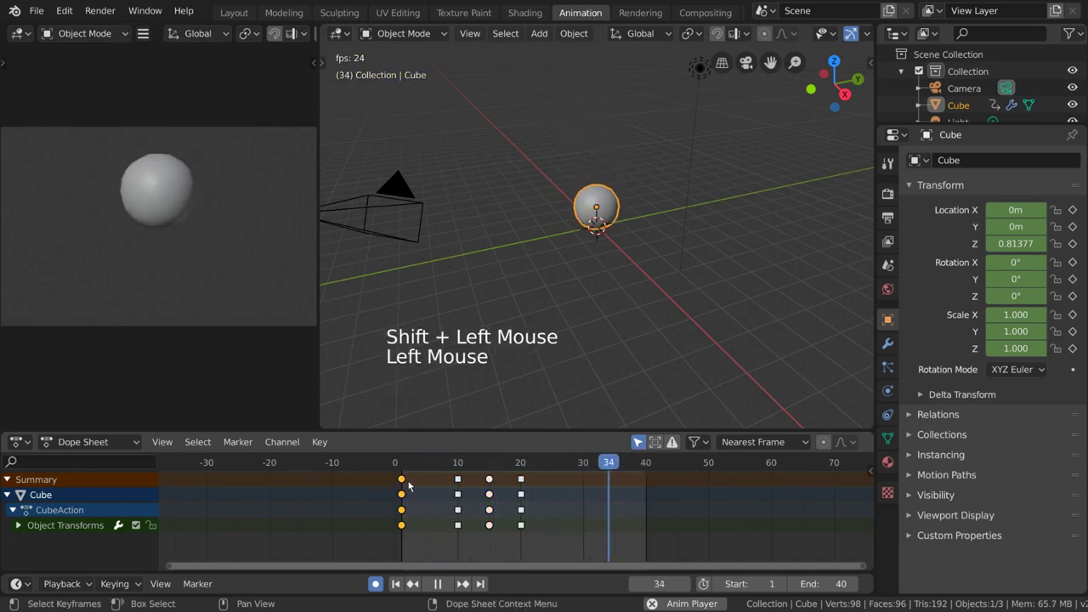
# - Set the frame-1 keyframes to Vector handles
pyautogui.rightClick(655, 511)
pyautogui.moveTo(639, 478)
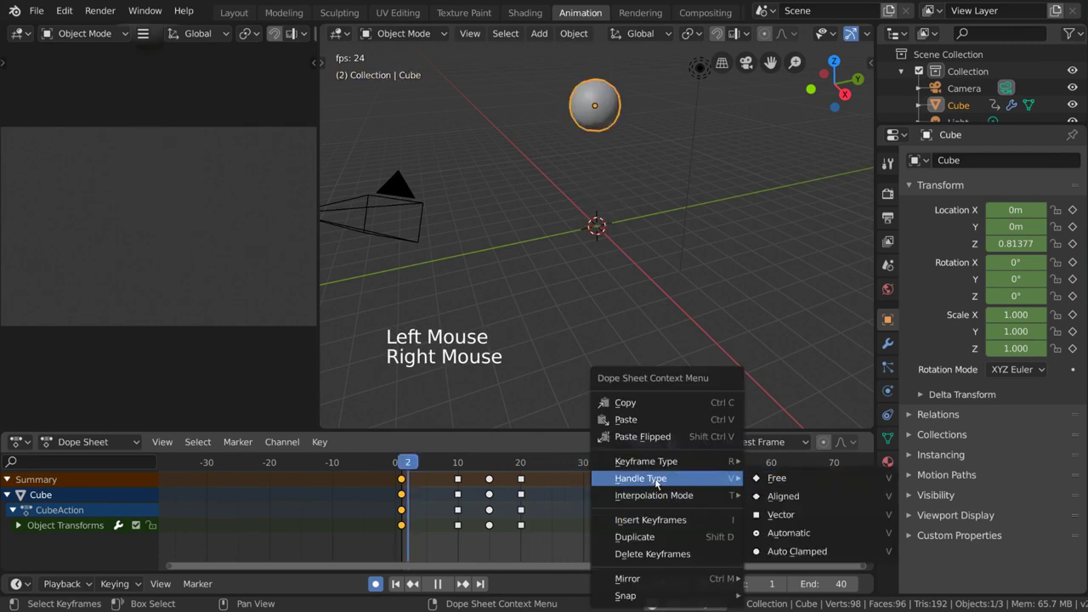
pyautogui.click(817, 514)
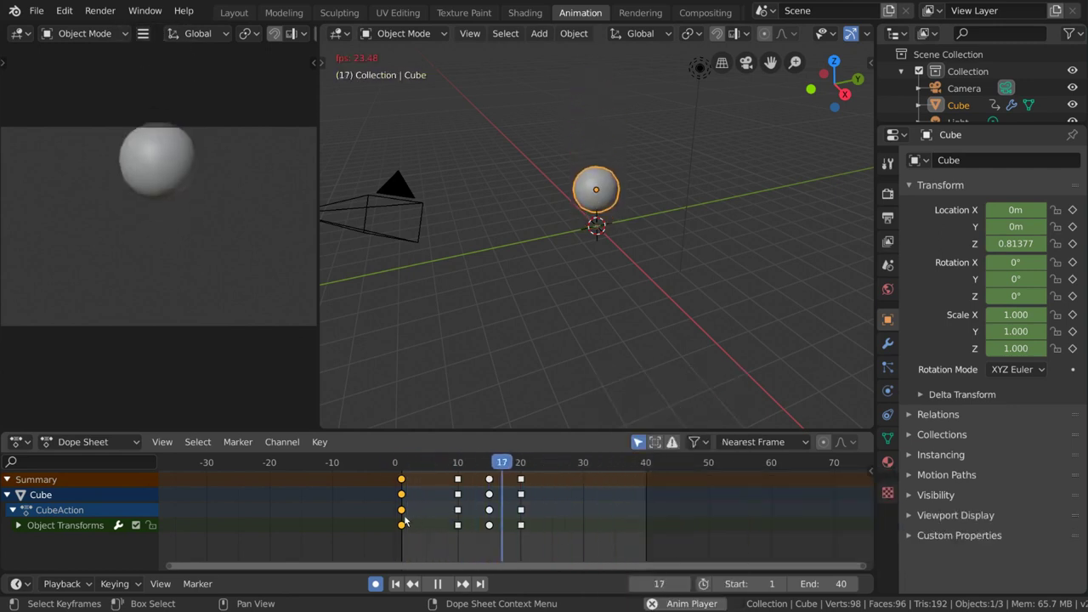
pyautogui.press('t')
pyautogui.click(609, 503)
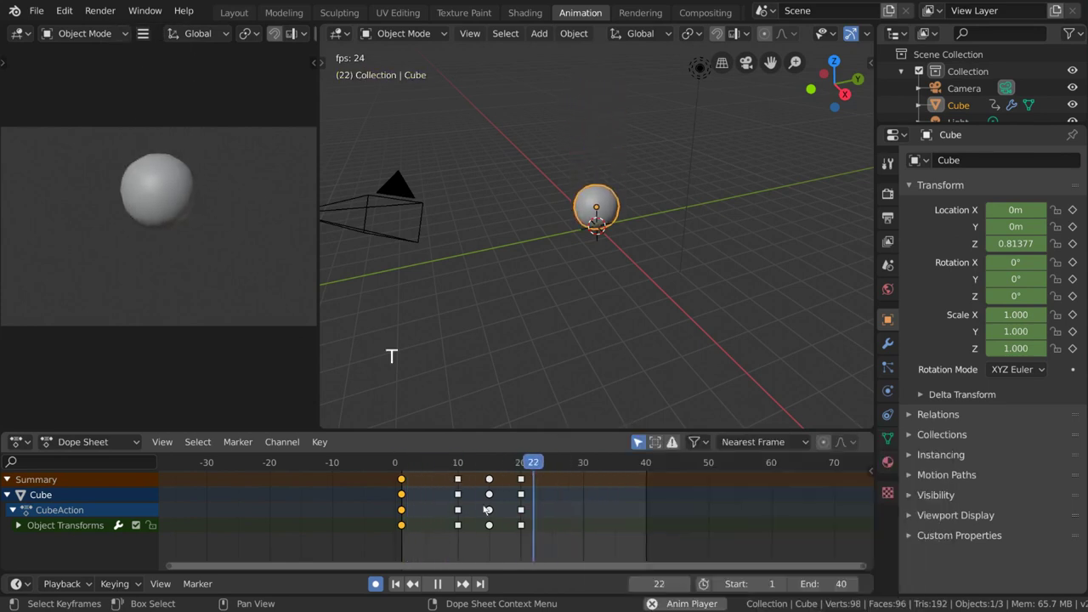
# - Set the selected frame-1 keys to Bezier interpolation
pyautogui.rightClick(644, 515)
pyautogui.moveTo(731, 493)
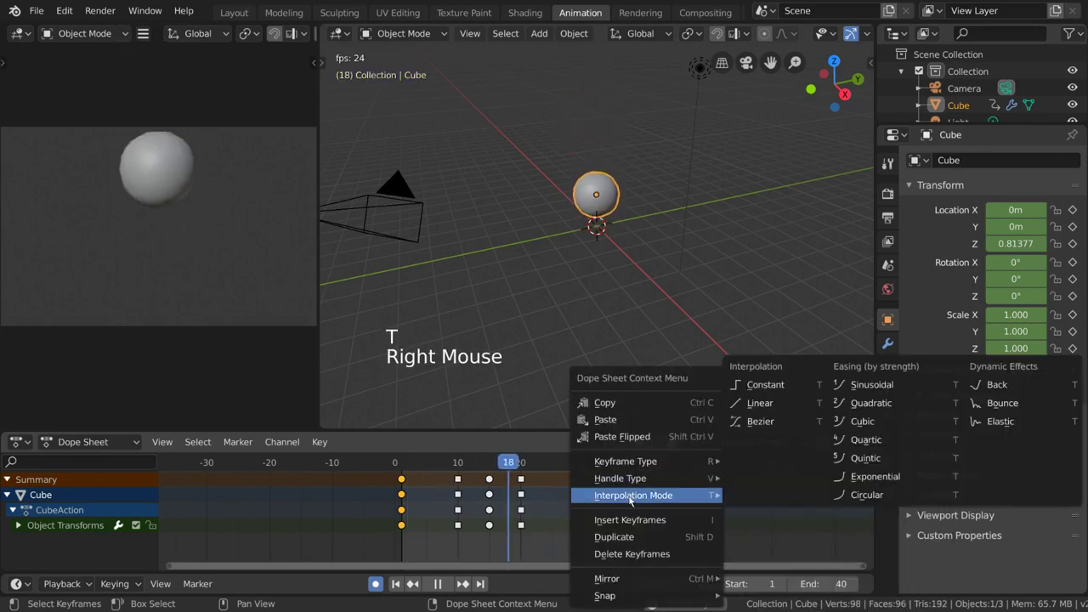
pyautogui.click(799, 424)
# - Select all keyframes and switch them to Constant interpolation
pyautogui.press('a')
pyautogui.rightClick(659, 513)
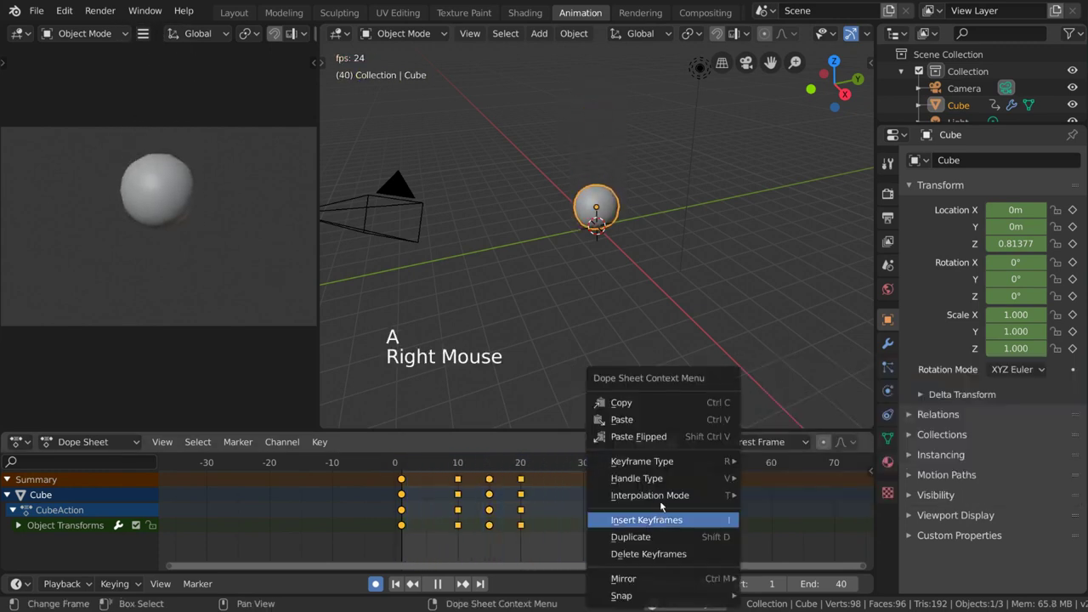
pyautogui.moveTo(655, 495)
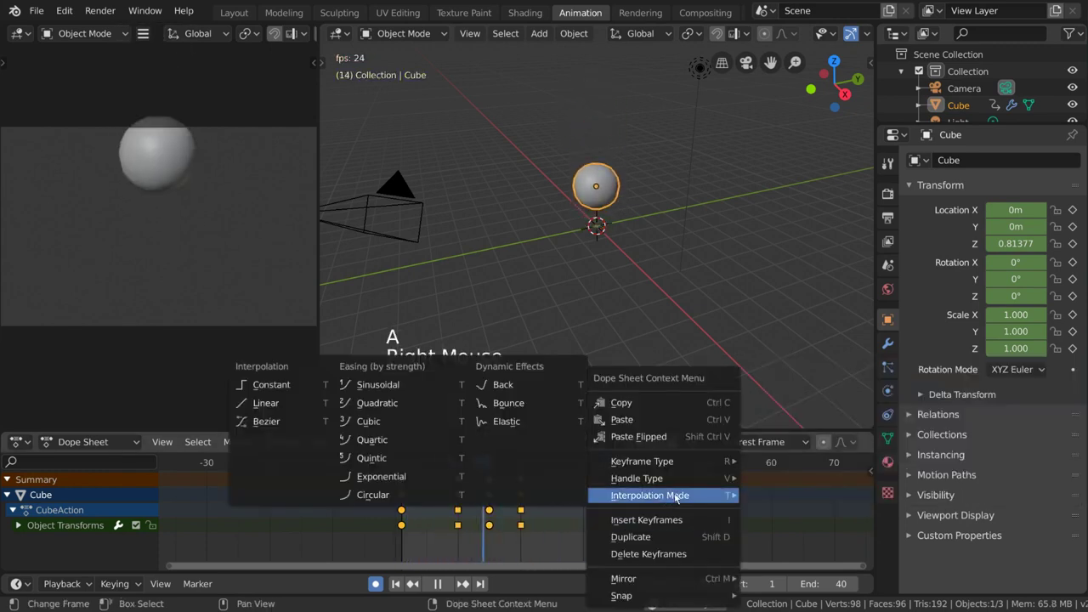
pyautogui.click(299, 387)
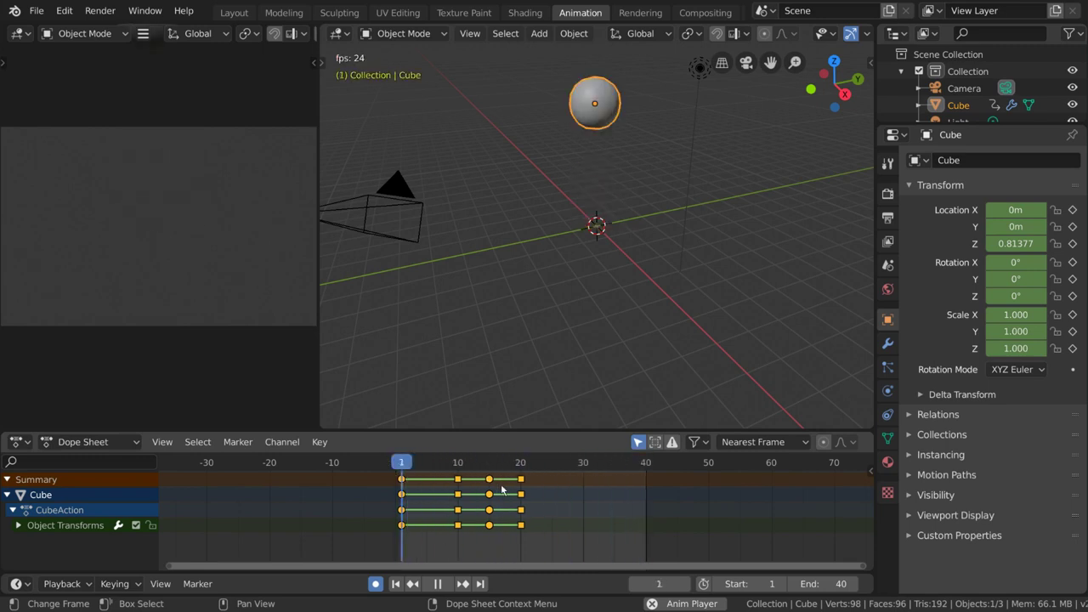
# - Stop playback, select the frame-1 keys and check their interpolation mode
pyautogui.press('space')
pyautogui.moveTo(513, 467); pyautogui.dragTo(590, 472)
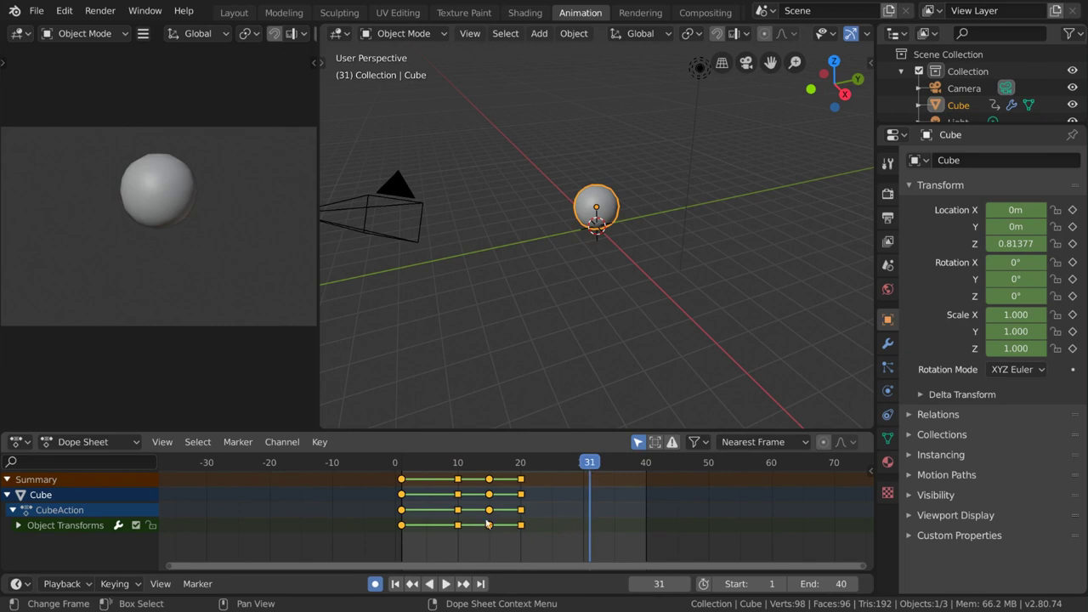
pyautogui.click(405, 481)
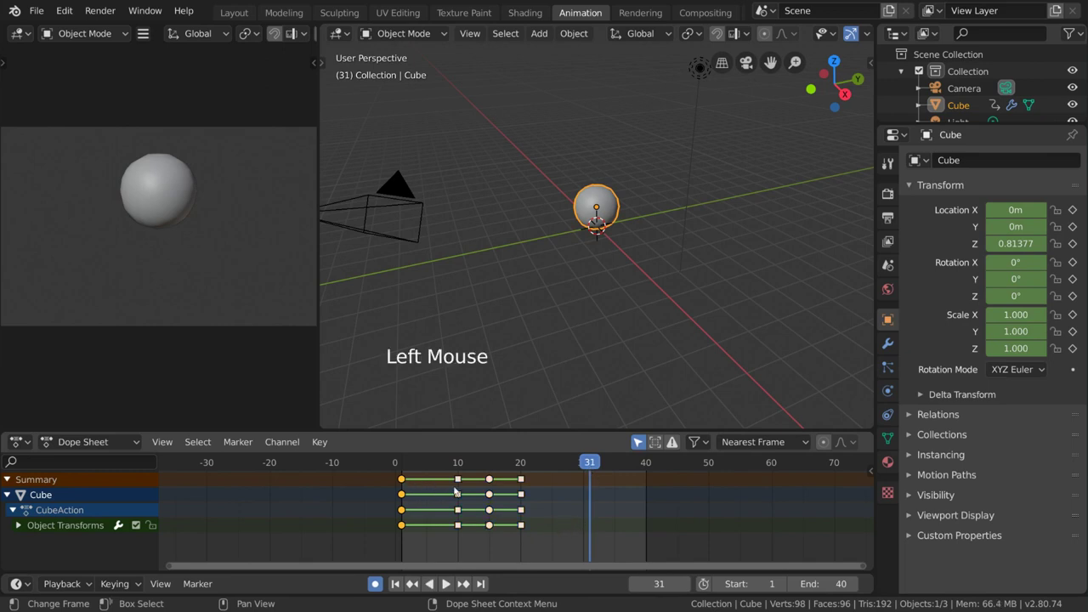
pyautogui.rightClick(575, 513)
pyautogui.moveTo(615, 501)
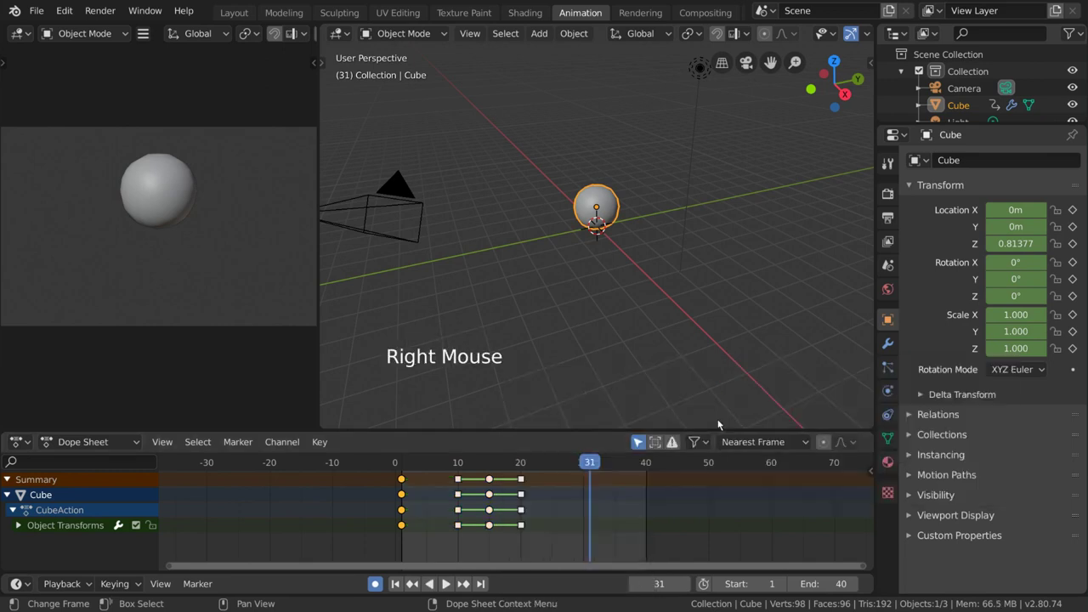
# - Play the bounce from frame 1 and stop it at frame 40
pyautogui.moveTo(463, 501); pyautogui.dragTo(402, 502)
pyautogui.press('space')
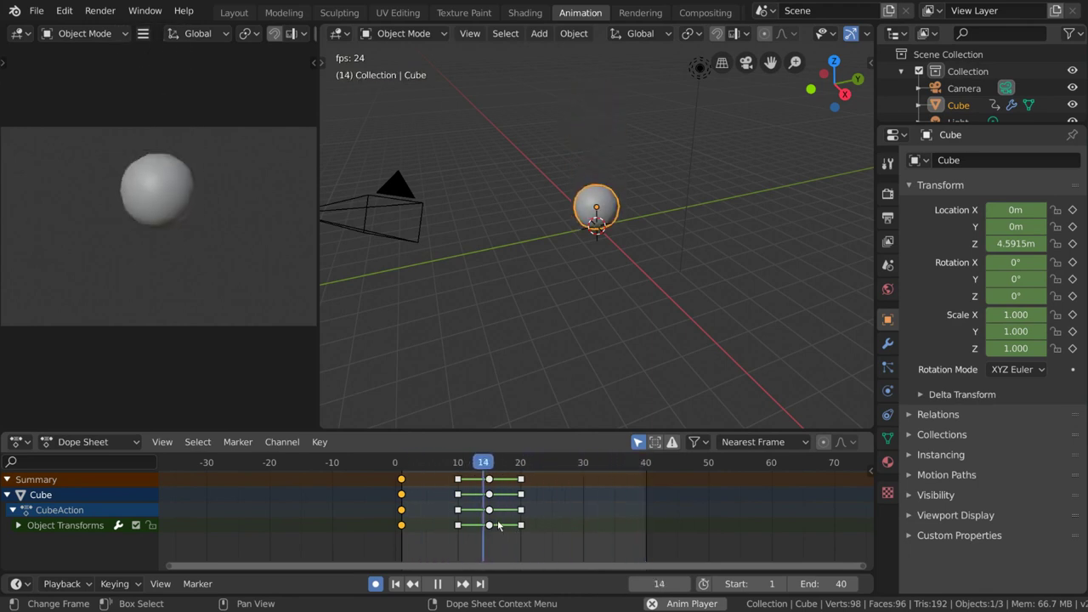
pyautogui.press('space')
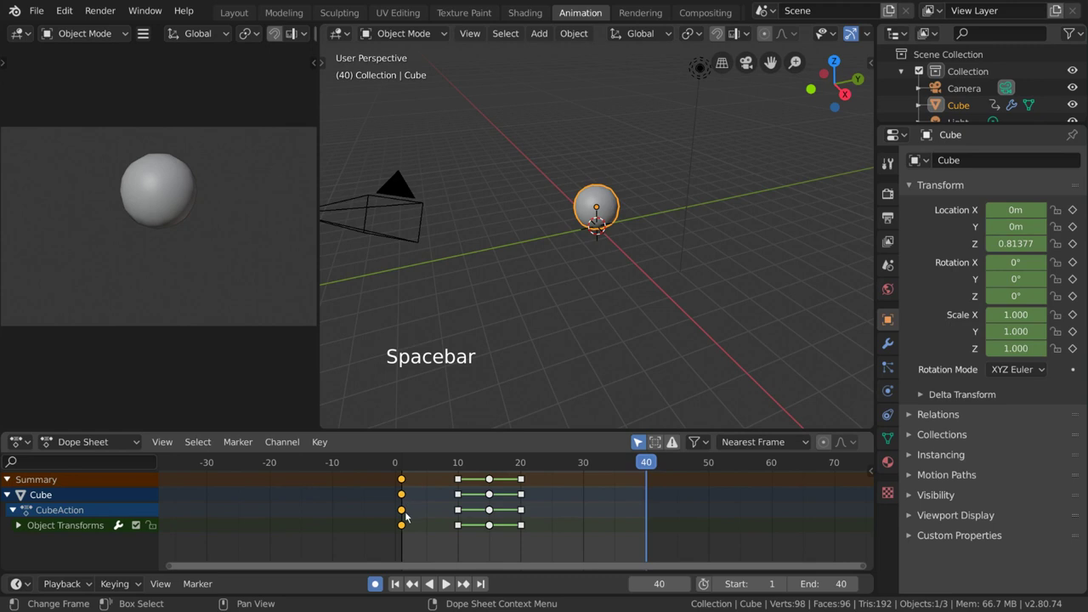
# - Expand Object Transforms to show its channels and make the Dope Sheet taller
pyautogui.middleClick(52, 508)
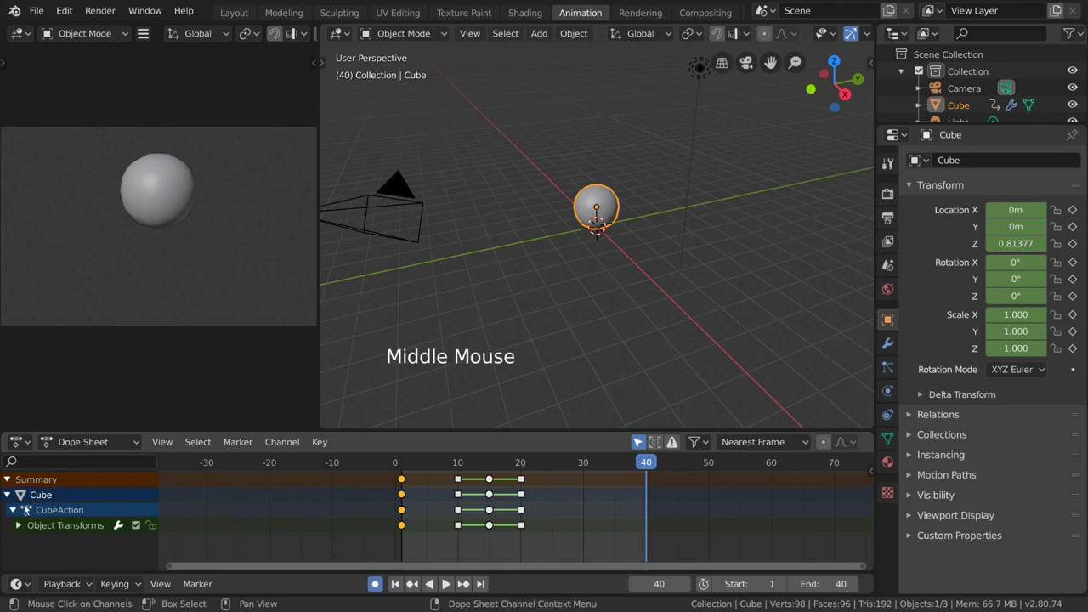
pyautogui.click(19, 526)
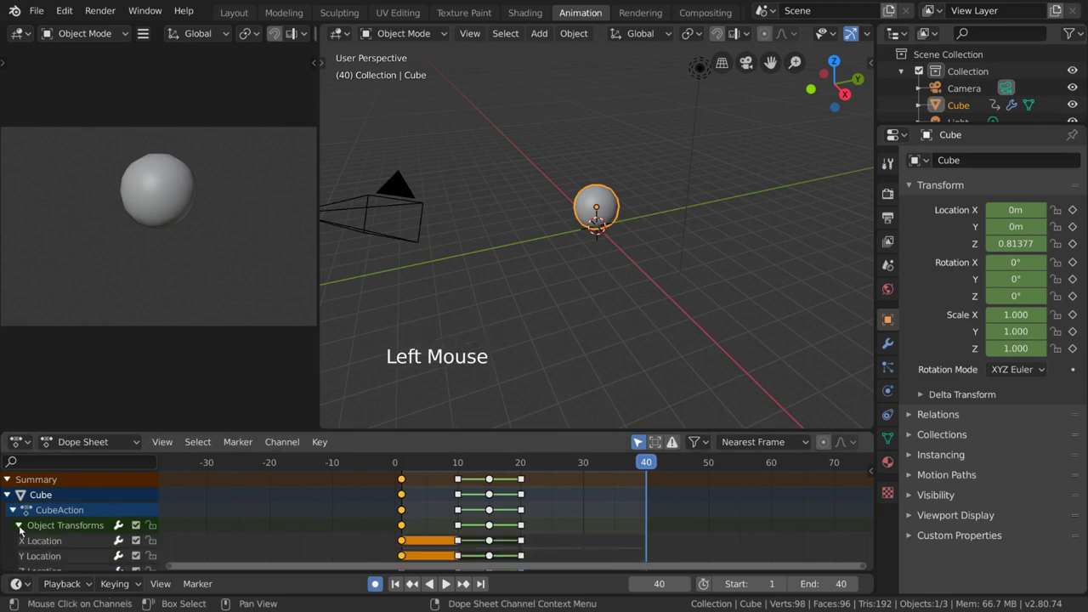
pyautogui.scroll(-9, 59, 508)
pyautogui.scroll(-2, 59, 506)
pyautogui.scroll(2, 339, 494)
pyautogui.scroll(7, 116, 523)
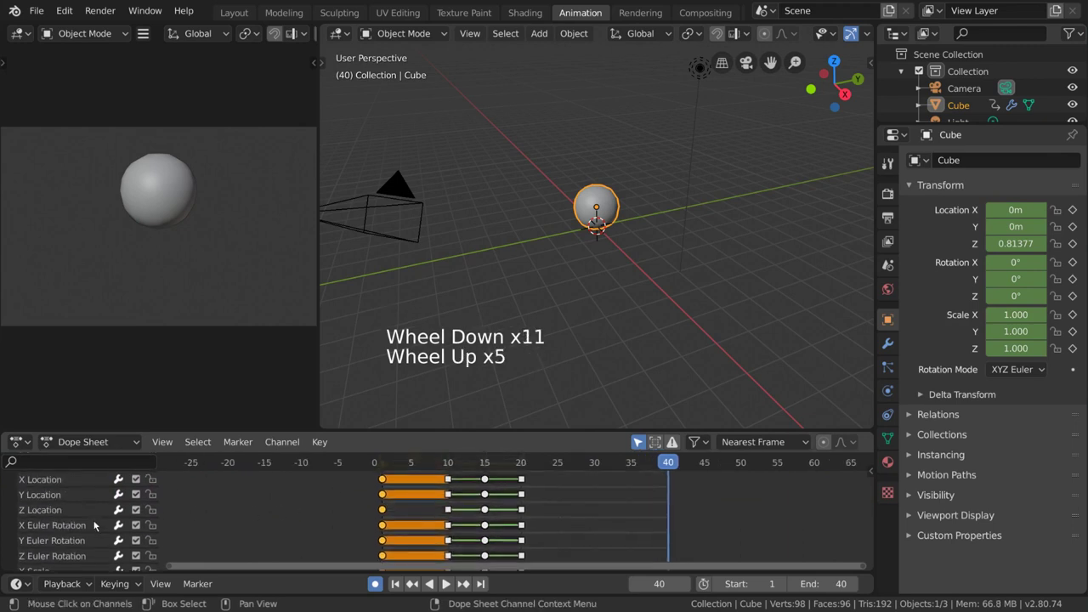
pyautogui.moveTo(429, 429); pyautogui.dragTo(429, 282)
# - Select individual transform channels and their single frame-1 keyframes one by one
pyautogui.click(87, 388)
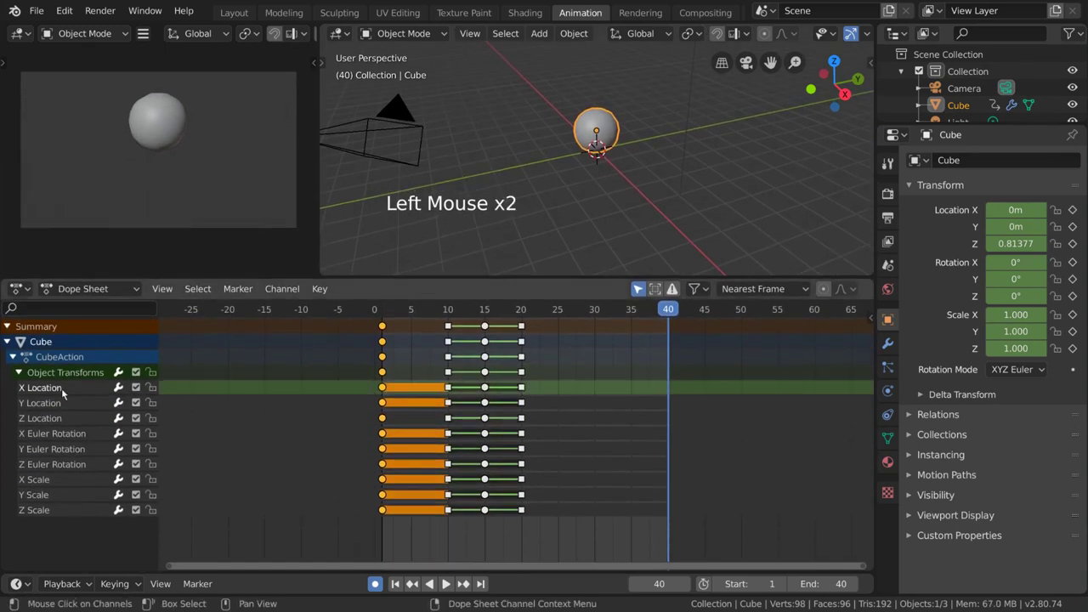
pyautogui.click(51, 465)
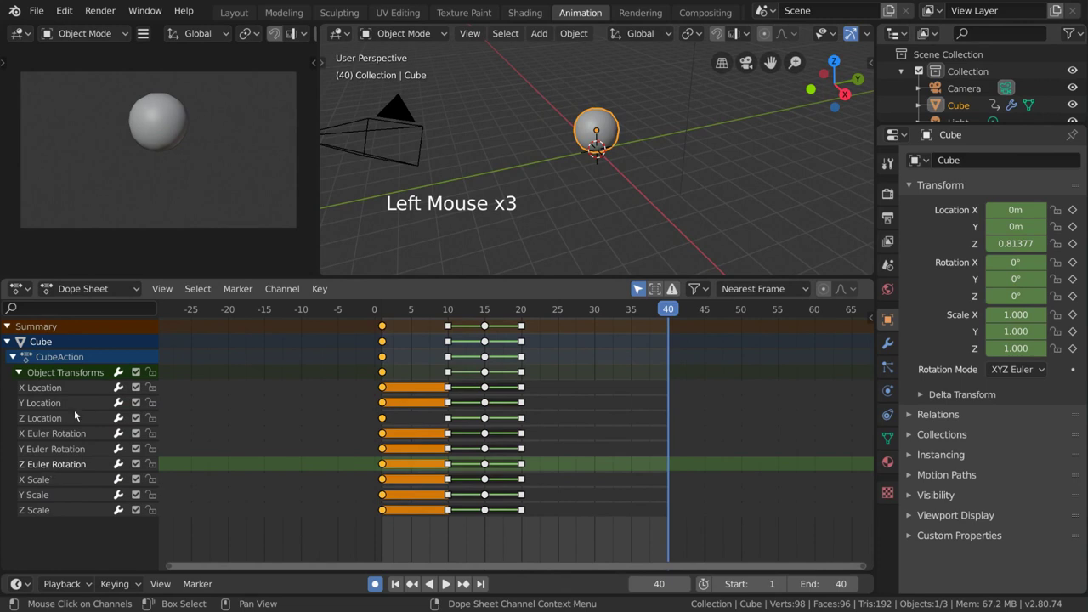
pyautogui.click(95, 372)
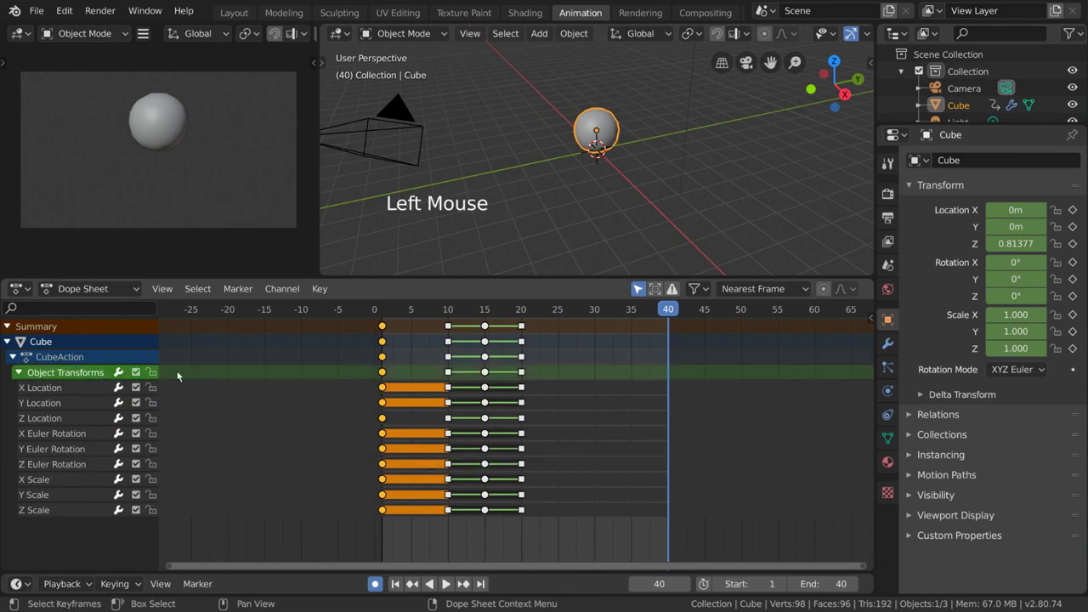
pyautogui.click(383, 374)
pyautogui.click(383, 388)
pyautogui.click(382, 372)
pyautogui.click(383, 403)
pyautogui.click(383, 419)
pyautogui.click(383, 434)
pyautogui.click(382, 373)
pyautogui.click(383, 464)
pyautogui.click(382, 478)
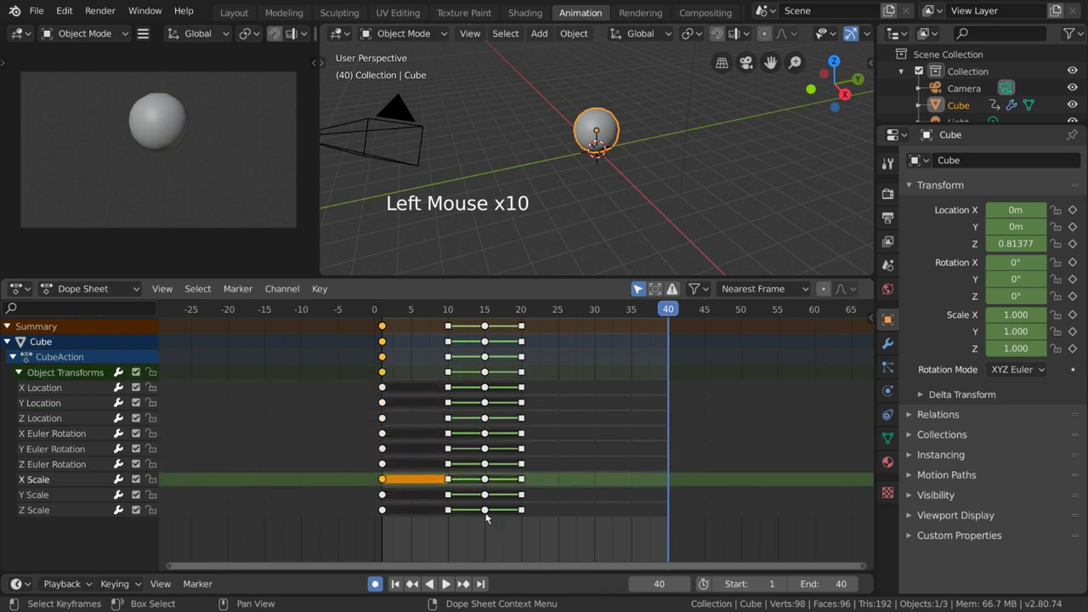
# - Select whole keyframe columns including frames 1 and 20, then single keys, then deselect all
pyautogui.press('alt')
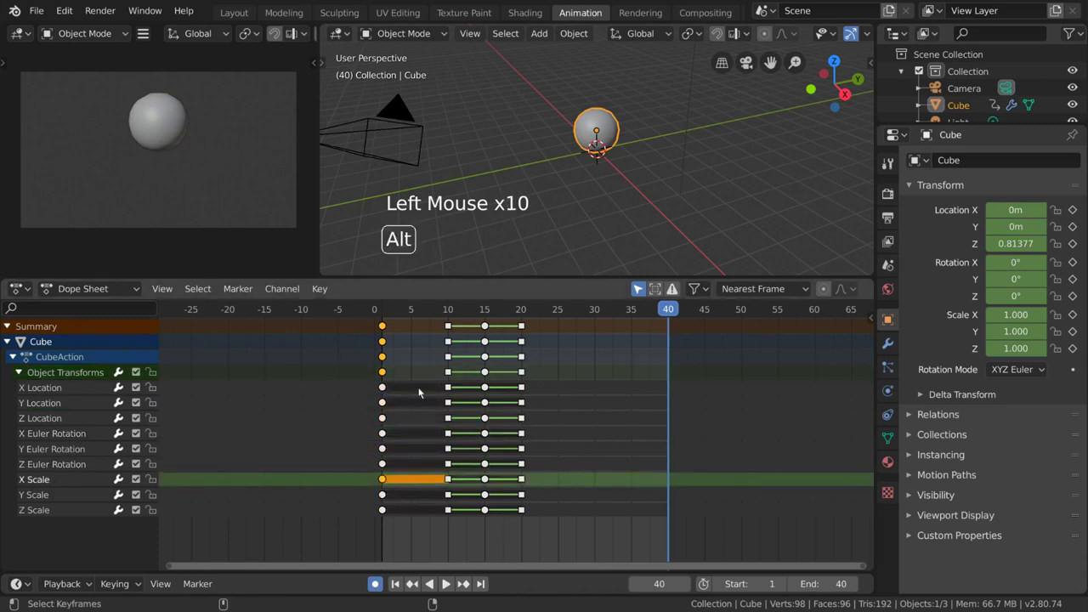
pyautogui.keyDown('alt'); pyautogui.click(384, 434); pyautogui.keyUp('alt')
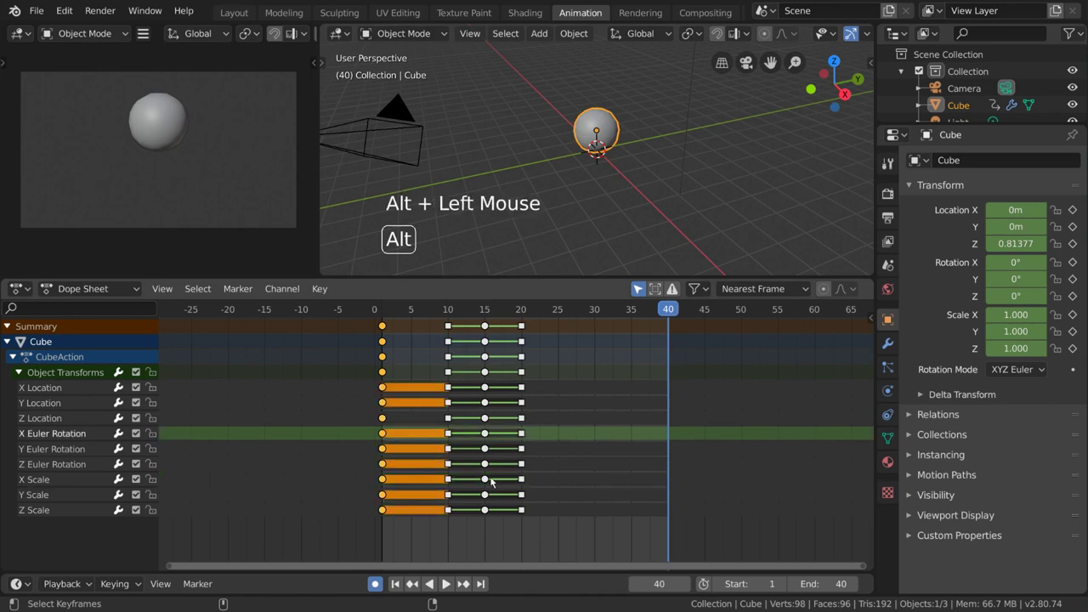
pyautogui.keyDown('alt'); pyautogui.click(484, 478); pyautogui.keyUp('alt')
pyautogui.keyDown('alt'); pyautogui.click(447, 387); pyautogui.keyUp('alt')
pyautogui.keyDown('alt'); pyautogui.click(521, 478); pyautogui.keyUp('alt')
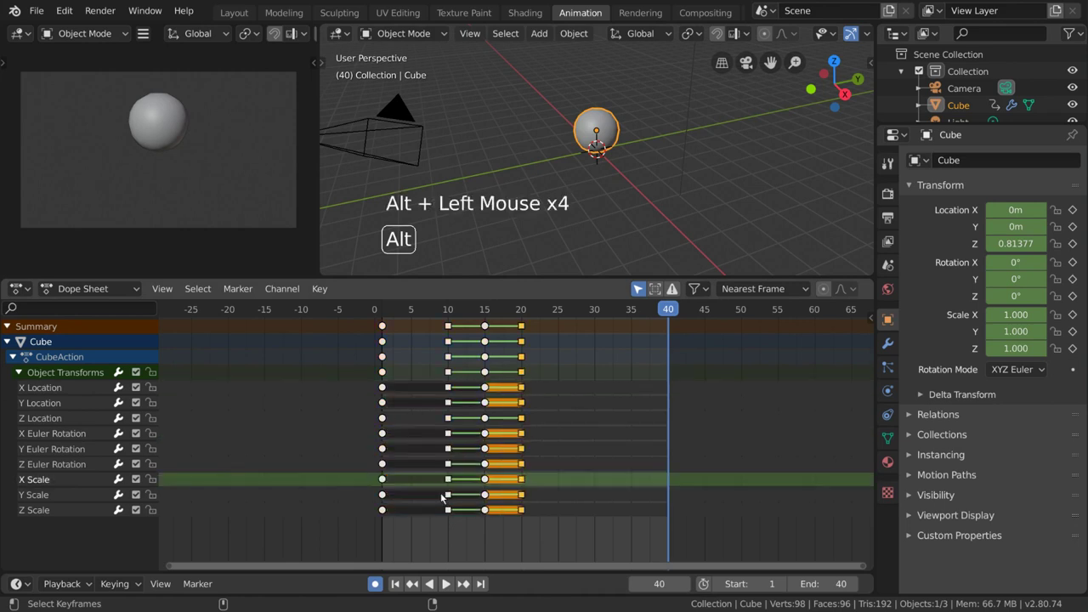
pyautogui.keyDown('alt'); pyautogui.click(448, 495); pyautogui.keyUp('alt')
pyautogui.keyDown('alt'); pyautogui.click(521, 387); pyautogui.keyUp('alt')
pyautogui.click(521, 478)
pyautogui.click(521, 495)
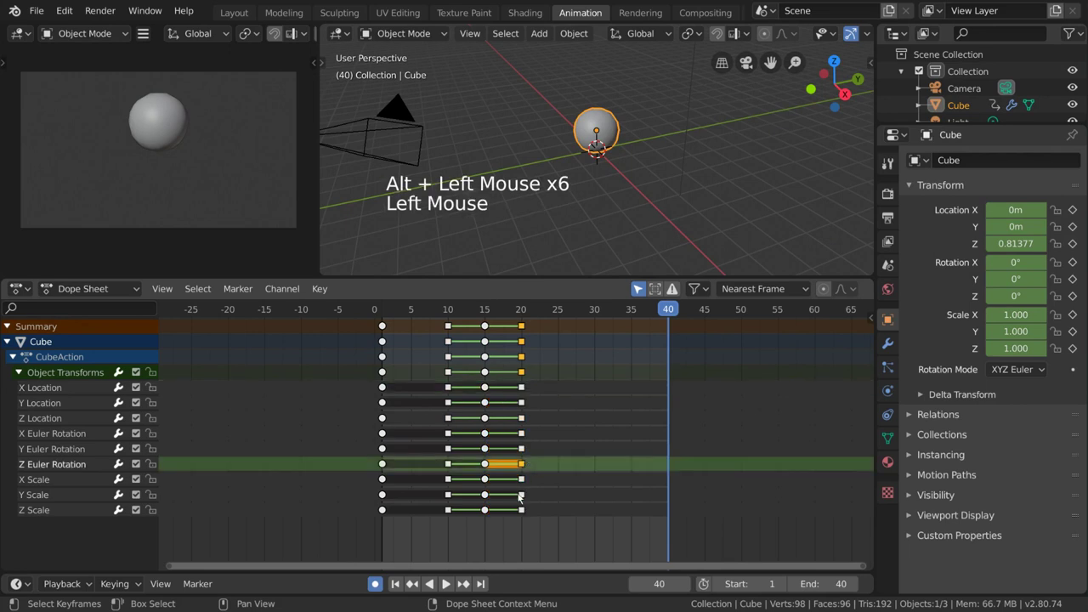
pyautogui.click(518, 428)
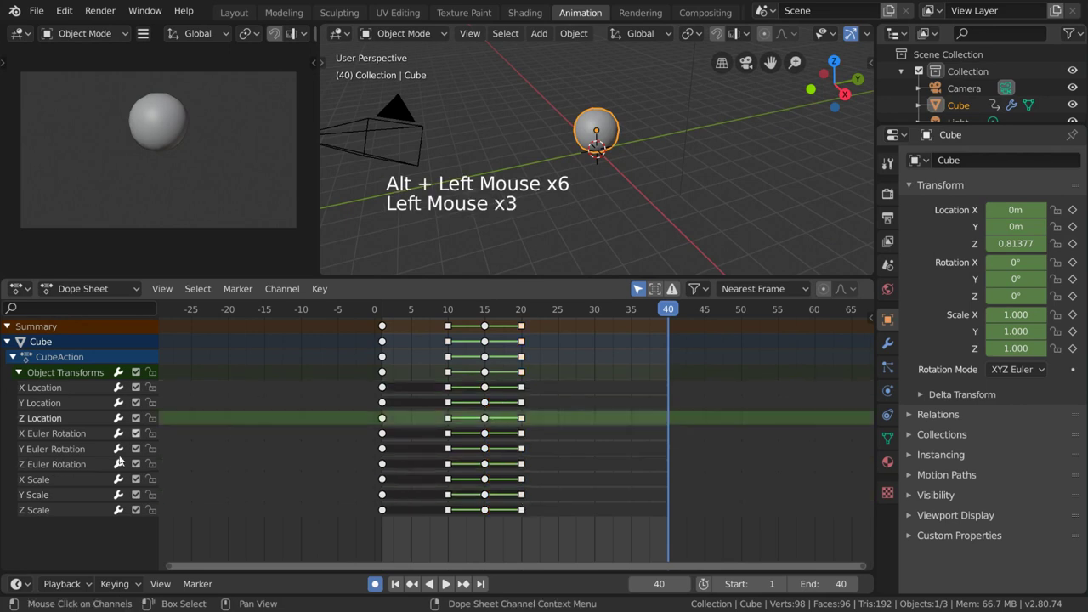
# - Group the X, Y and Z Euler Rotation channels into a group named 'Rotation'
pyautogui.click(71, 433)
pyautogui.keyDown('shift'); pyautogui.click(71, 449); pyautogui.keyUp('shift')
pyautogui.keyDown('shift'); pyautogui.click(71, 466); pyautogui.keyUp('shift')
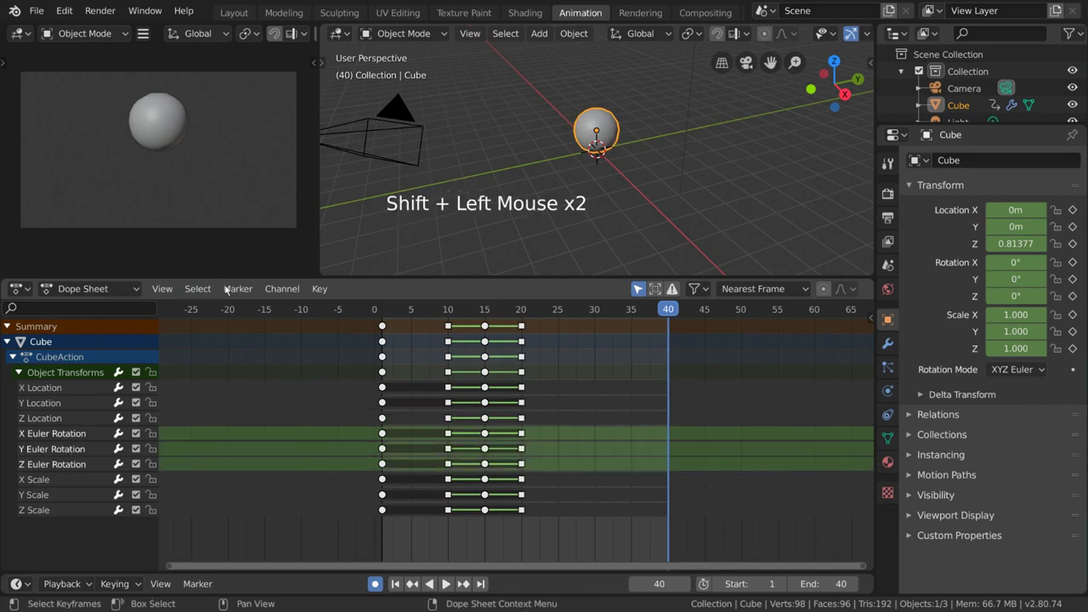
pyautogui.click(282, 289)
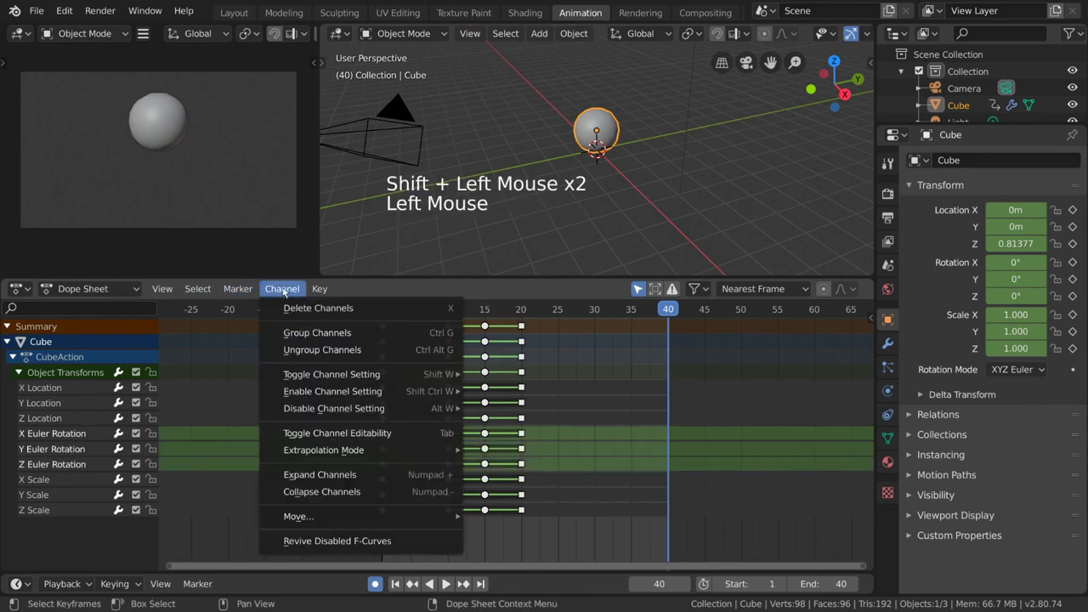
pyautogui.click(382, 332)
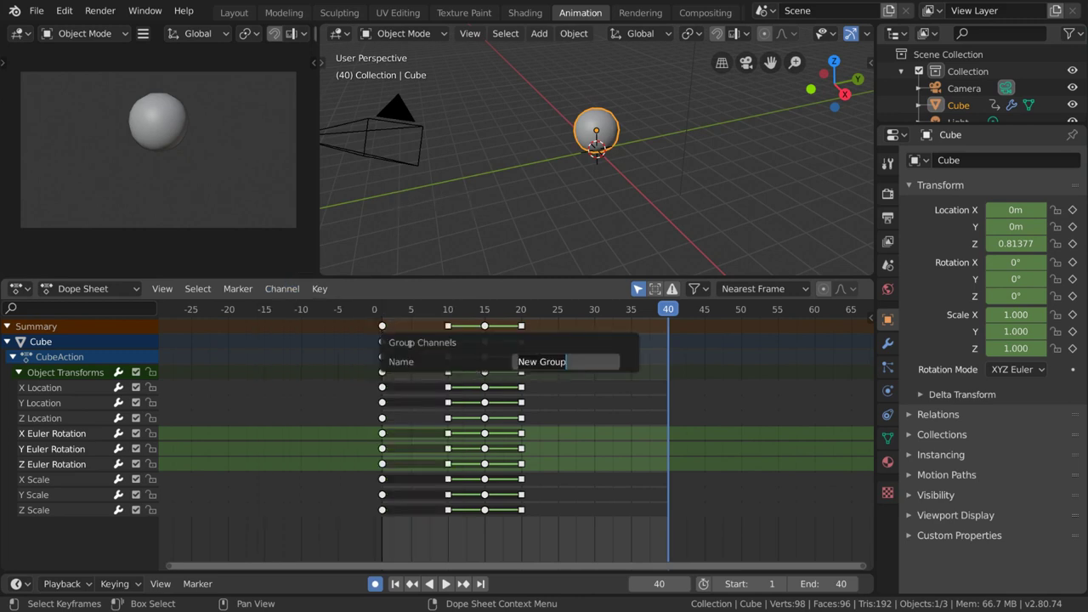
pyautogui.write('Ro')
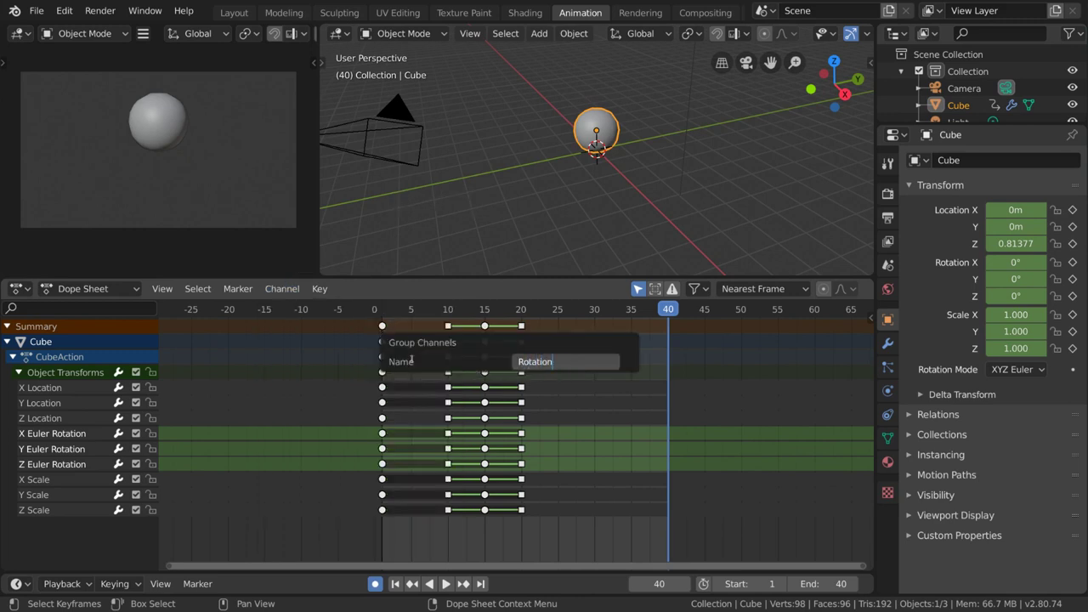
pyautogui.write('tation')
pyautogui.press('Return')
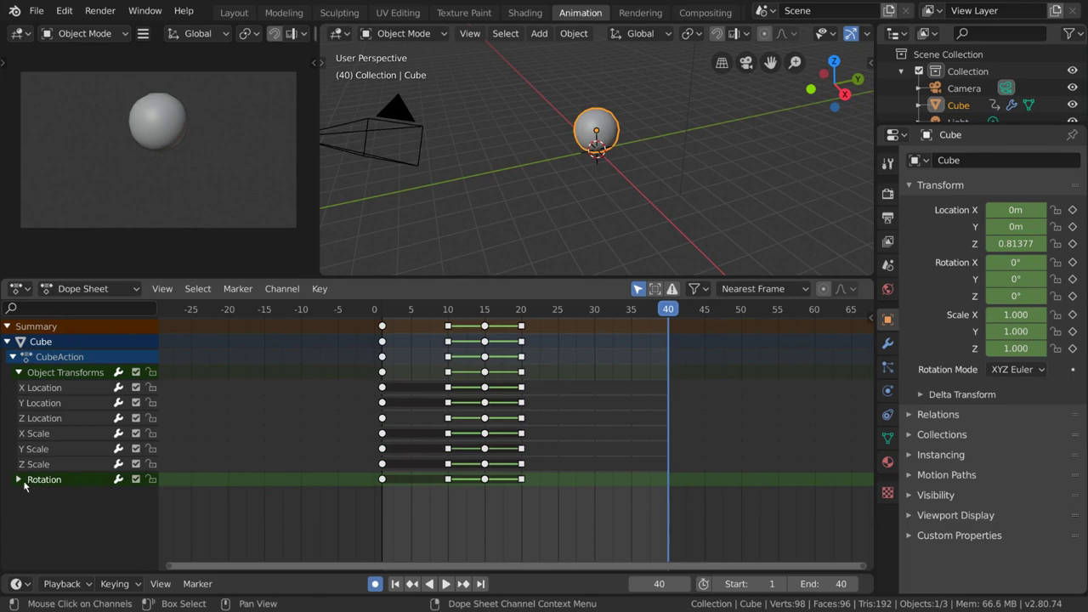
# - Expand the Rotation group and ungroup the X and Z Euler Rotation channels from it
pyautogui.click(21, 483)
pyautogui.click(21, 481)
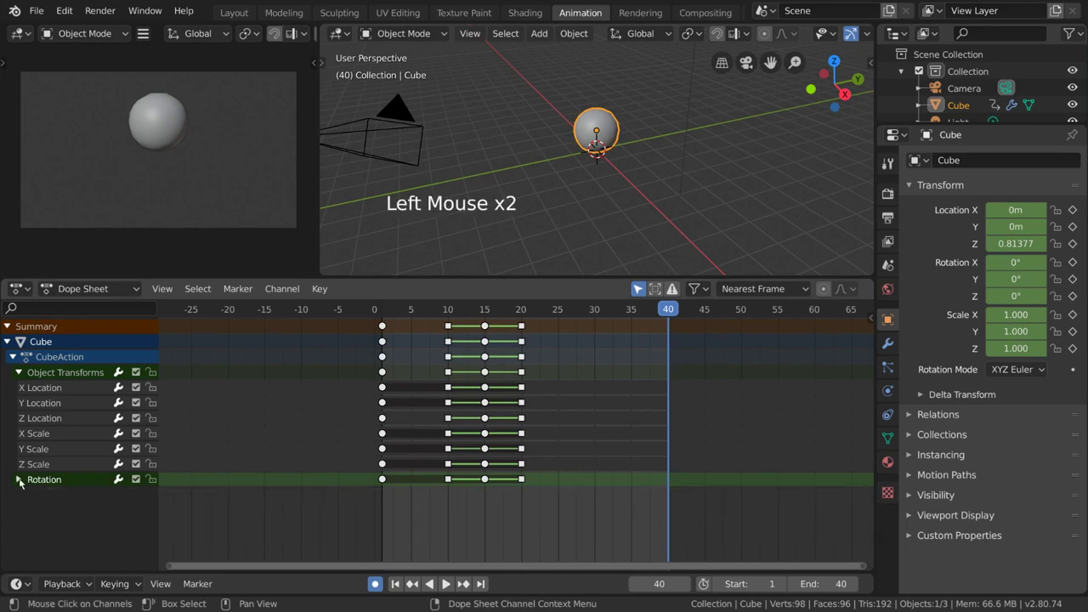
pyautogui.click(19, 480)
pyautogui.click(19, 482)
pyautogui.click(18, 481)
pyautogui.click(55, 495)
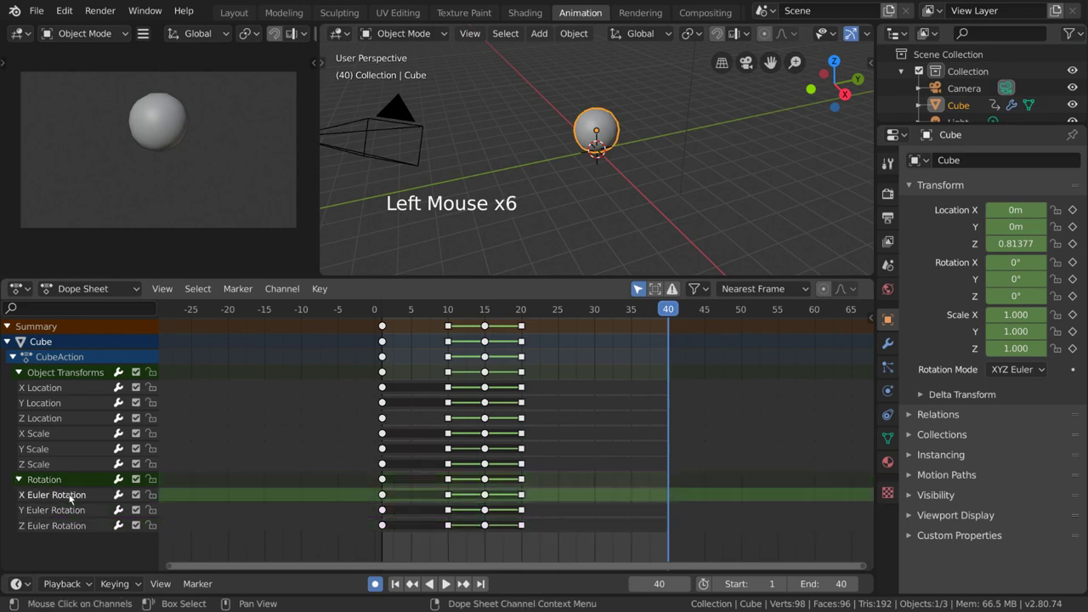
pyautogui.click(282, 288)
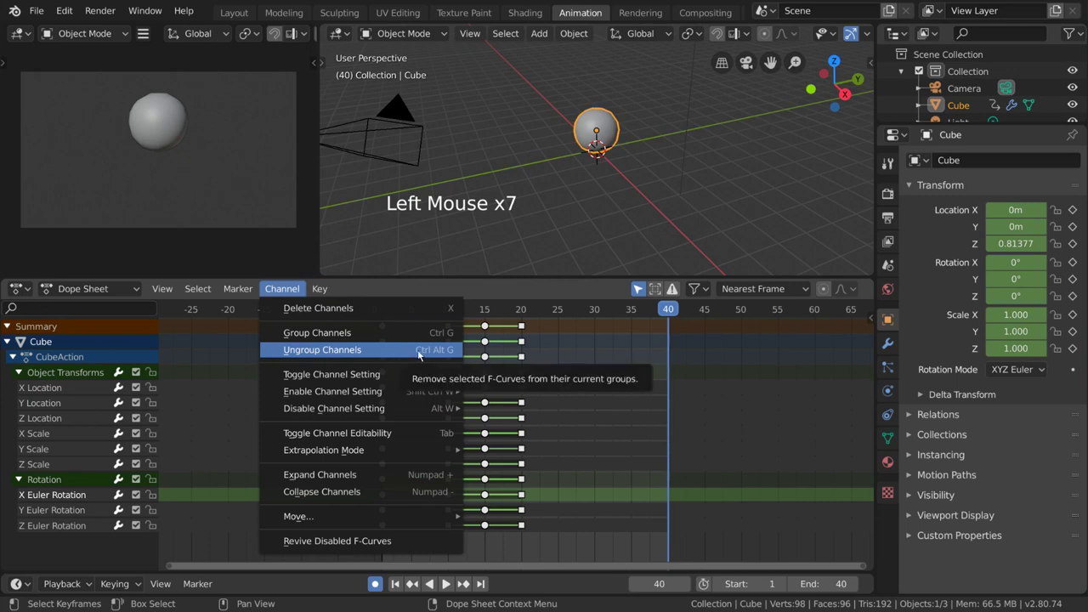
pyautogui.click(419, 354)
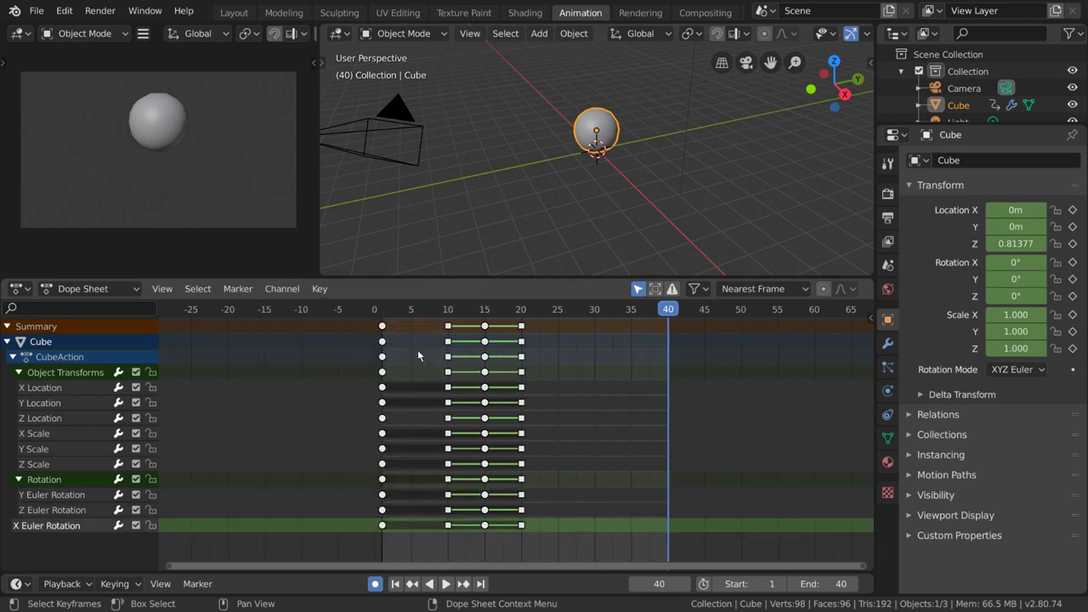
pyautogui.click(68, 511)
pyautogui.hotkey('ctrl', 'alt', 'g')
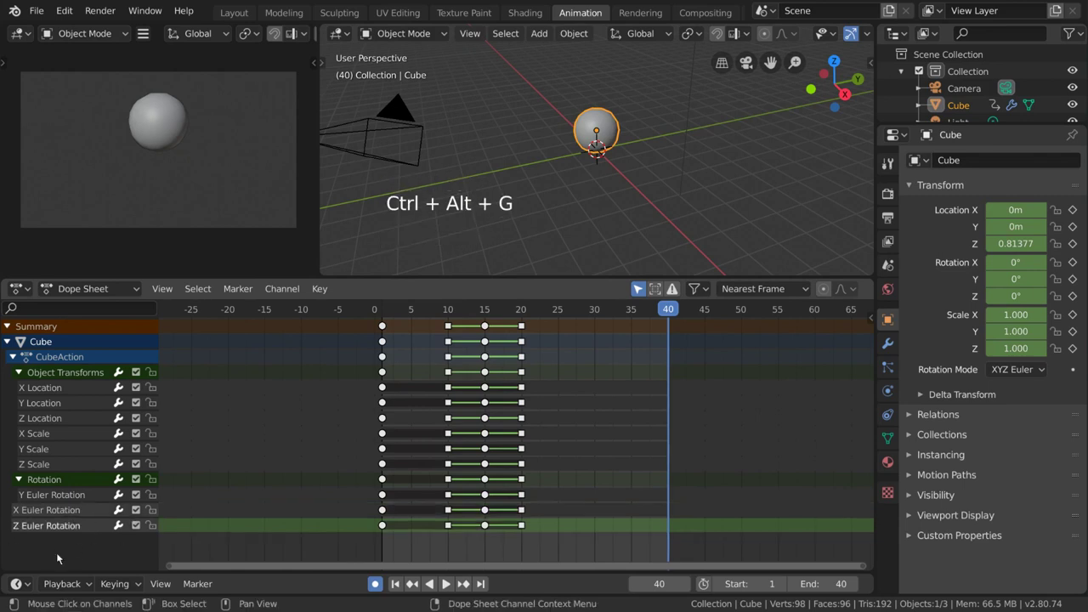
pyautogui.click(296, 291)
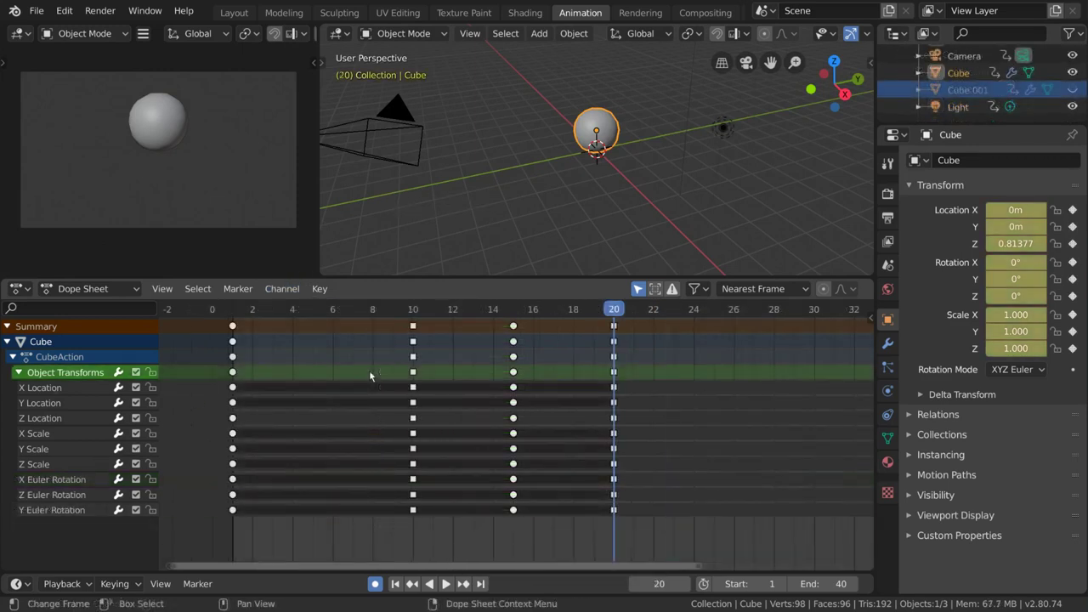
# - Move the light to a new position in the viewport
pyautogui.click(374, 146)
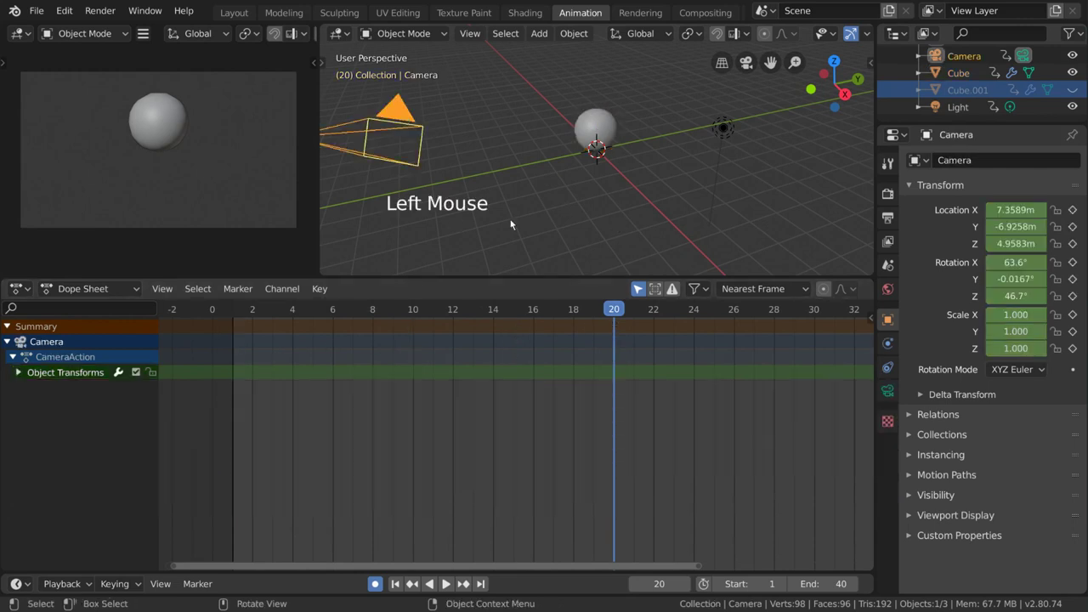
pyautogui.click(726, 131)
pyautogui.press('g')
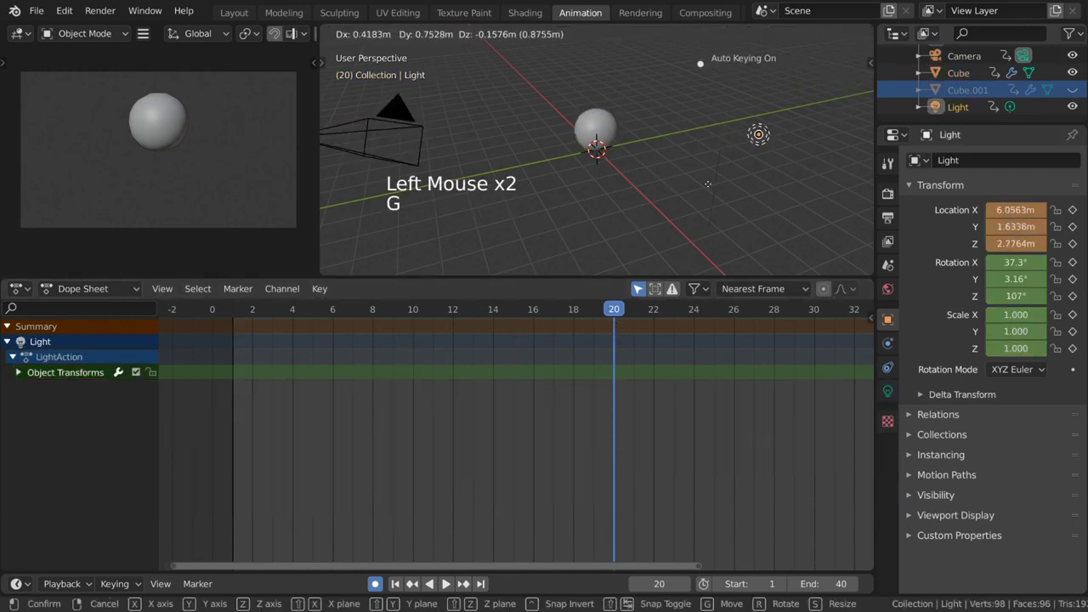
pyautogui.click(658, 229)
# - At frame 12, rotate the camera to 70.1° X so it is auto-keyed there
pyautogui.click(374, 146)
pyautogui.click(453, 309)
pyautogui.press('g')
pyautogui.press('r')
pyautogui.press('r')
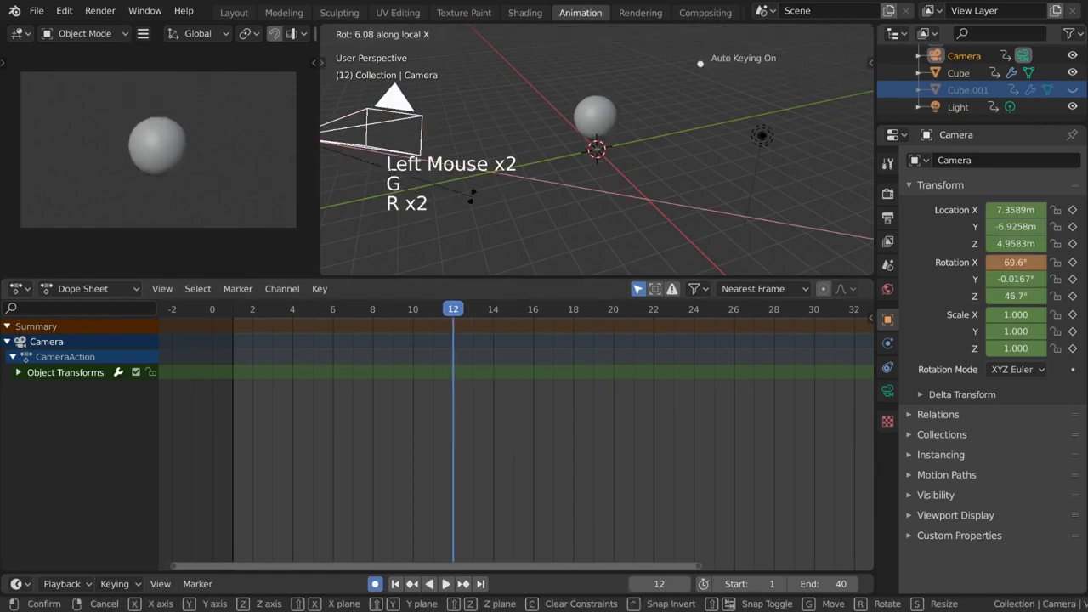
pyautogui.click(572, 277)
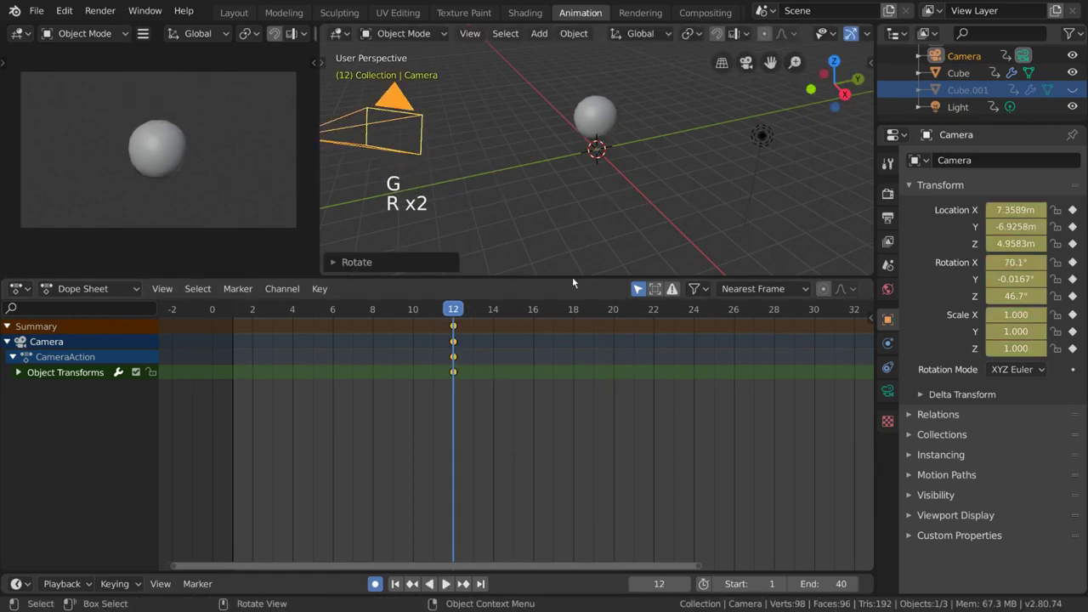
# - Make the Dope Sheet list all objects' channels, including hidden ones
pyautogui.click(638, 289)
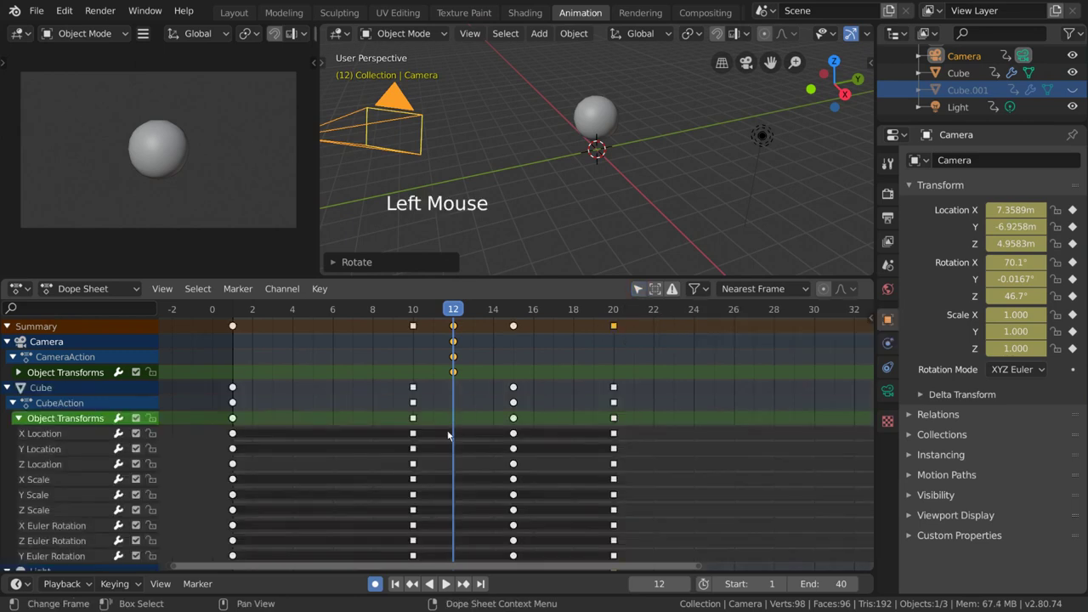
pyautogui.scroll(-3, 528, 447)
pyautogui.moveTo(529, 447)
pyautogui.mouseDown(button='middle')
pyautogui.moveTo(548, 332)
pyautogui.moveTo(542, 451)
pyautogui.mouseUp(button='middle')
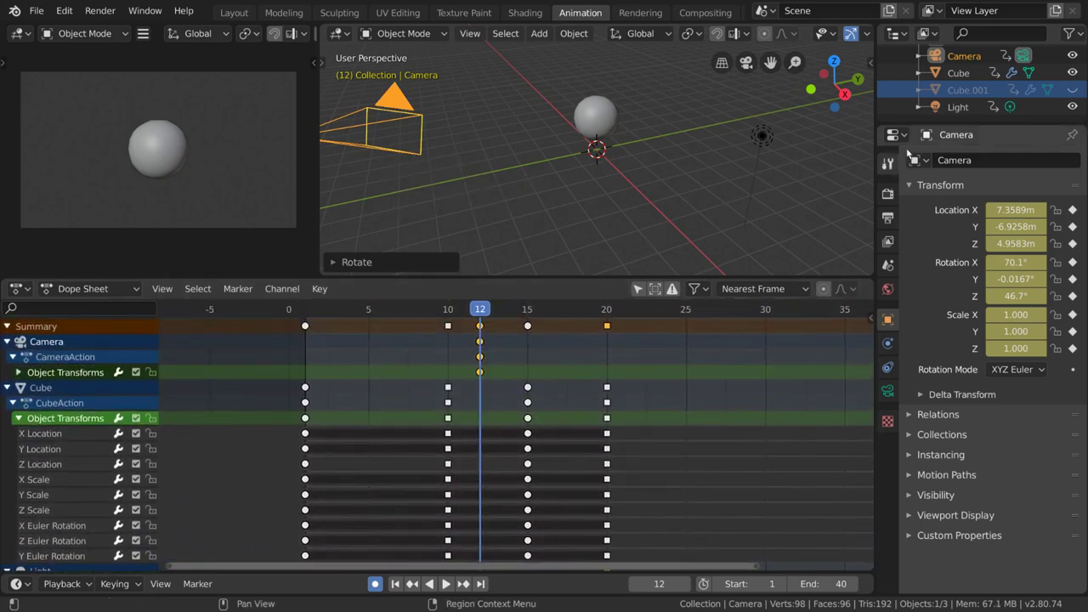
pyautogui.click(656, 289)
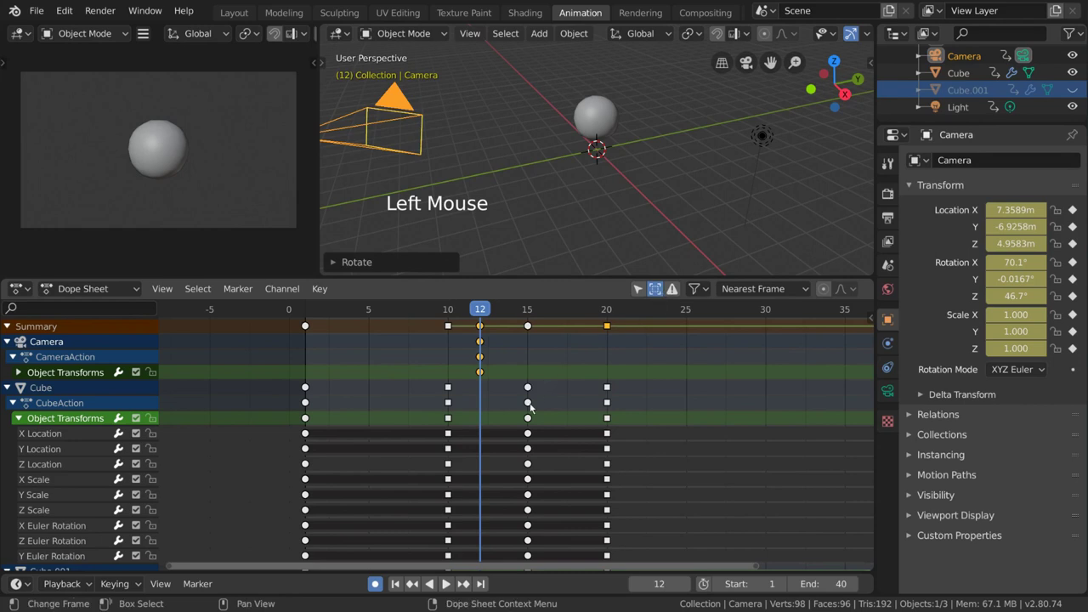
pyautogui.moveTo(524, 425); pyautogui.dragTo(534, 522, button='middle')
# - Toggle Cube.001's viewport visibility, and turn the Collection checkbox off and back on
pyautogui.click(1063, 91)
pyautogui.click(1074, 91)
pyautogui.click(1073, 91)
pyautogui.moveTo(596, 431); pyautogui.dragTo(593, 419, button='middle')
pyautogui.scroll(4, 926, 77)
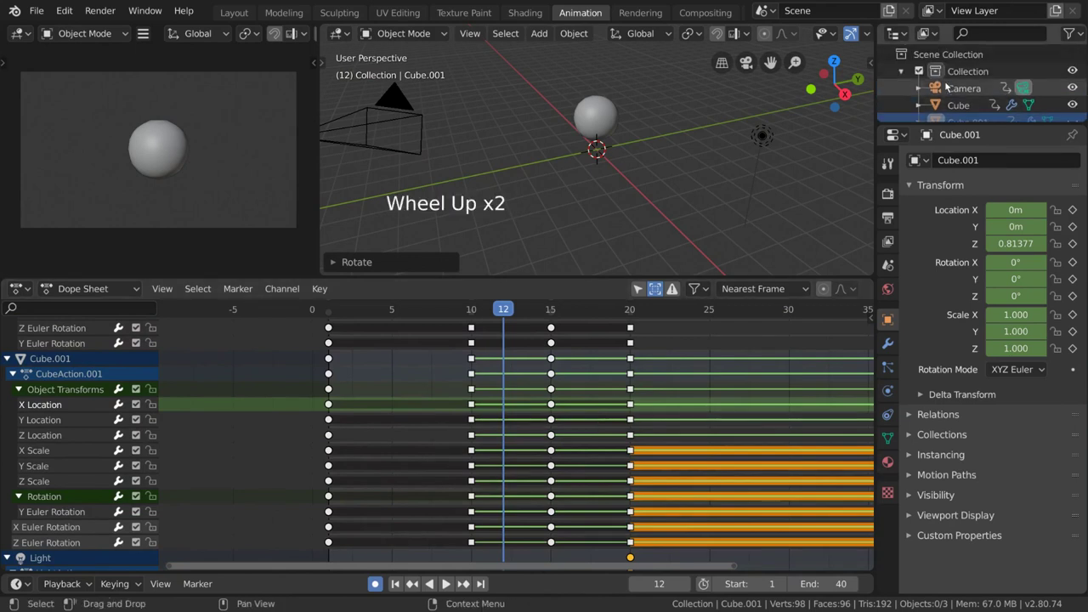
pyautogui.click(922, 71)
pyautogui.click(921, 71)
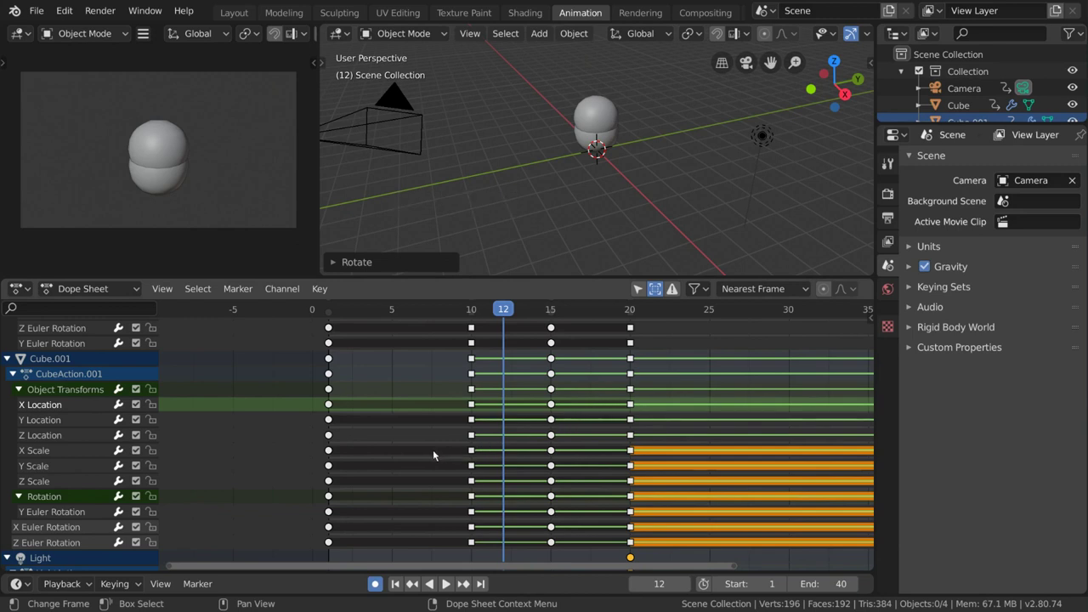
# - Frame the full 0–40 keyframe range with View All and scrub back toward the start
pyautogui.press('Home')
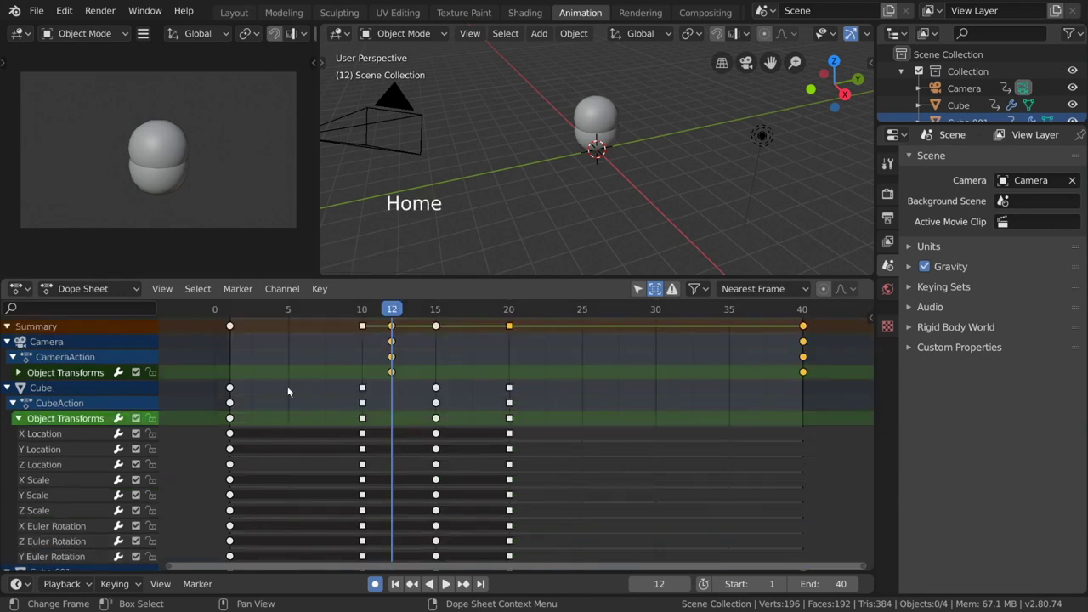
pyautogui.click(162, 288)
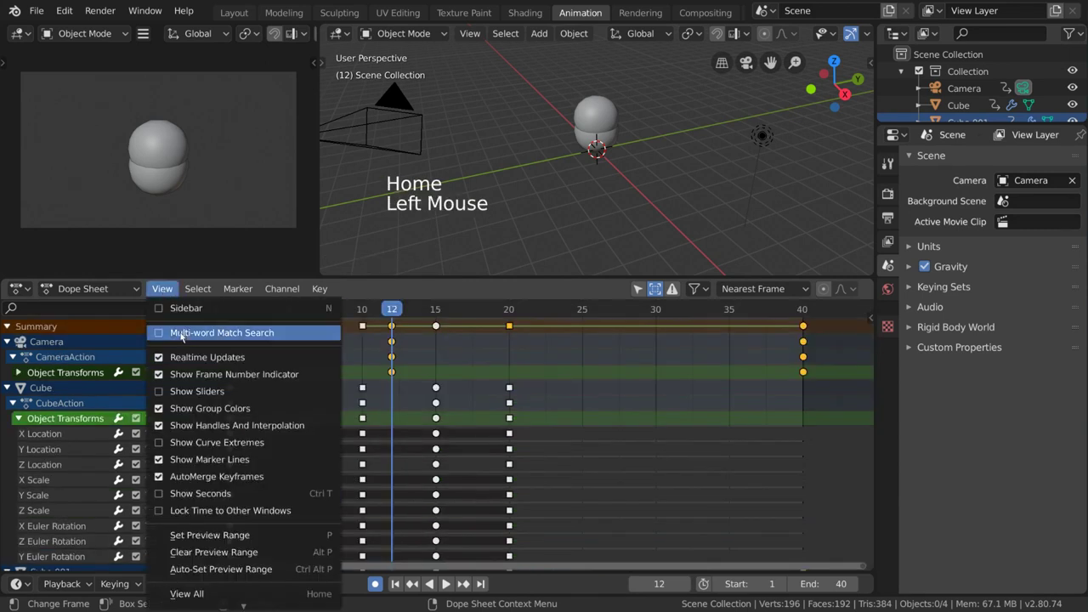
pyautogui.click(186, 594)
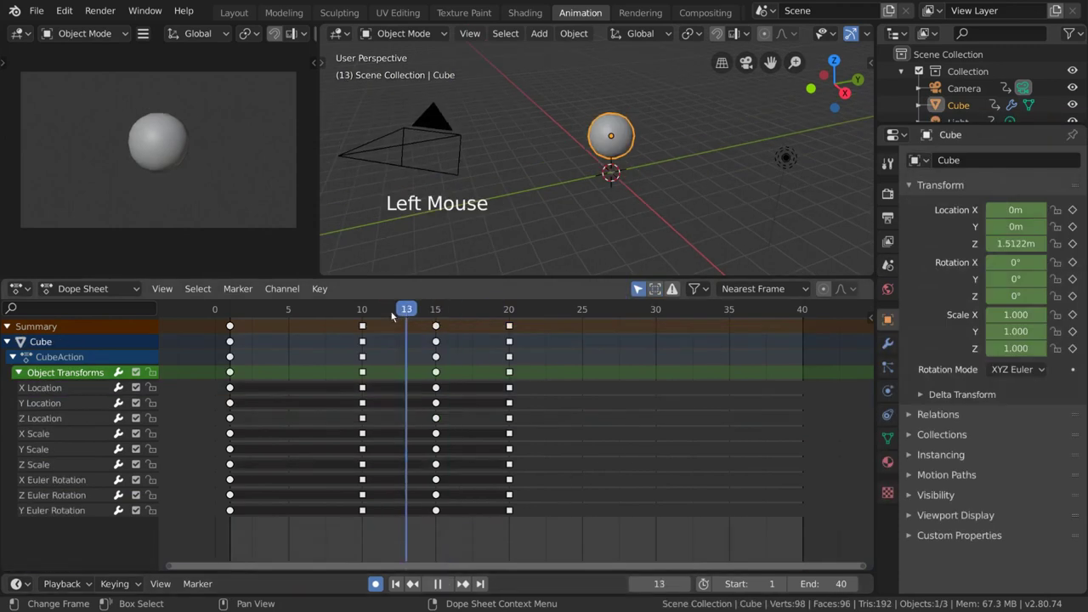
pyautogui.moveTo(244, 310); pyautogui.dragTo(211, 323)
# - Play and stop the bounce, scrub back, and toggle the preview range option
pyautogui.press('space')
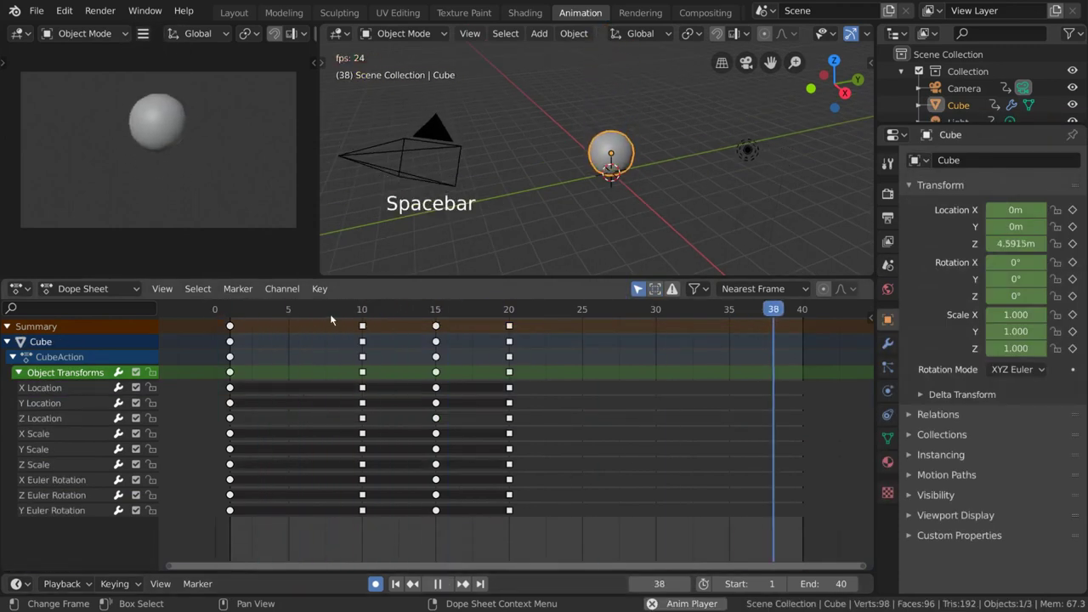
pyautogui.press('space')
pyautogui.click(358, 330)
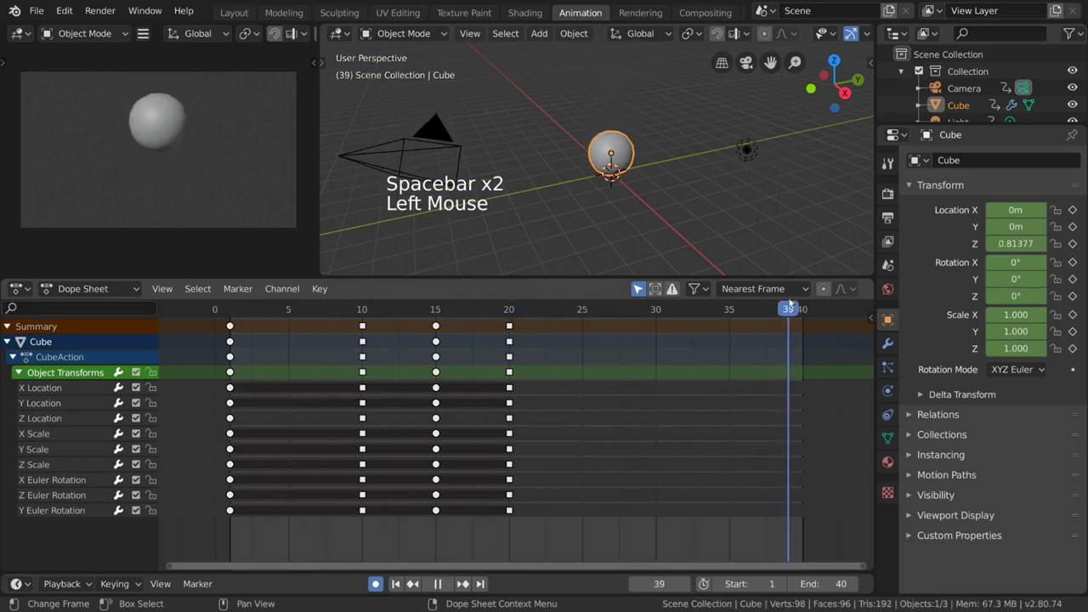
pyautogui.moveTo(357, 329); pyautogui.dragTo(508, 335)
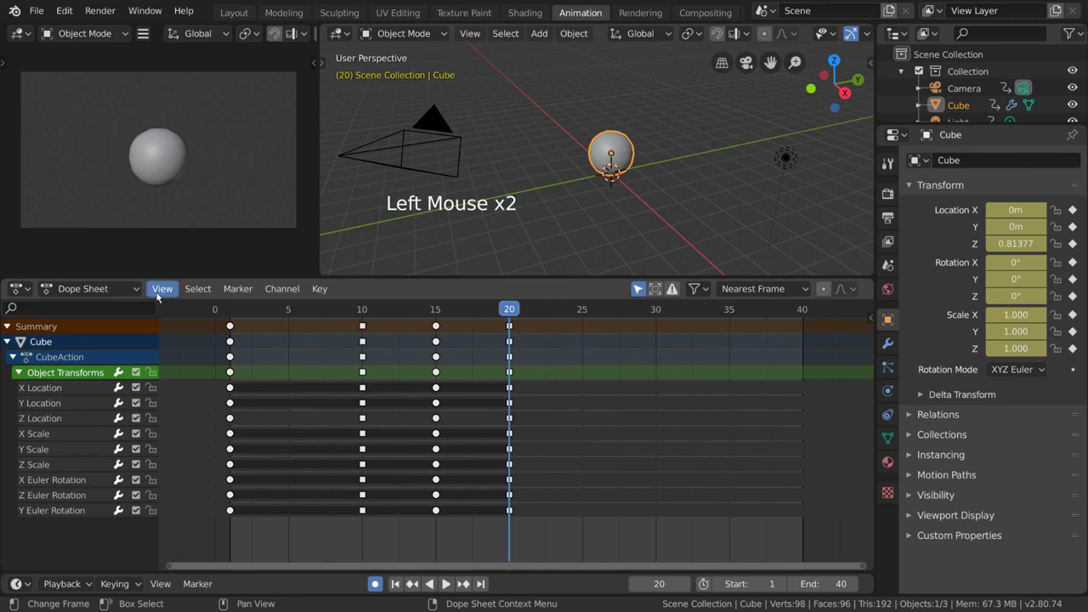
pyautogui.click(161, 290)
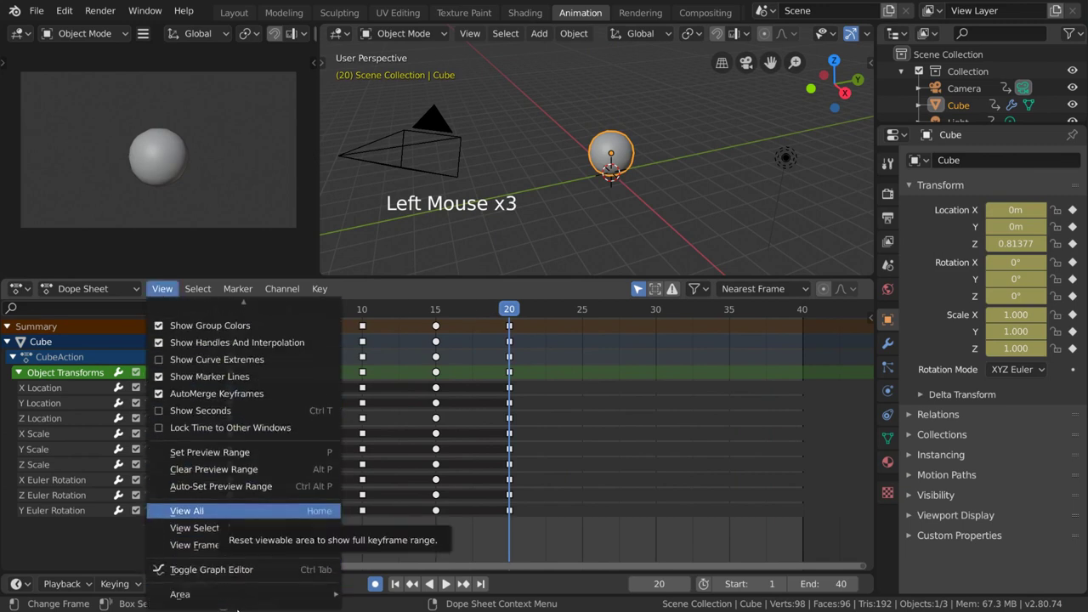
pyautogui.scroll(5, 255, 359)
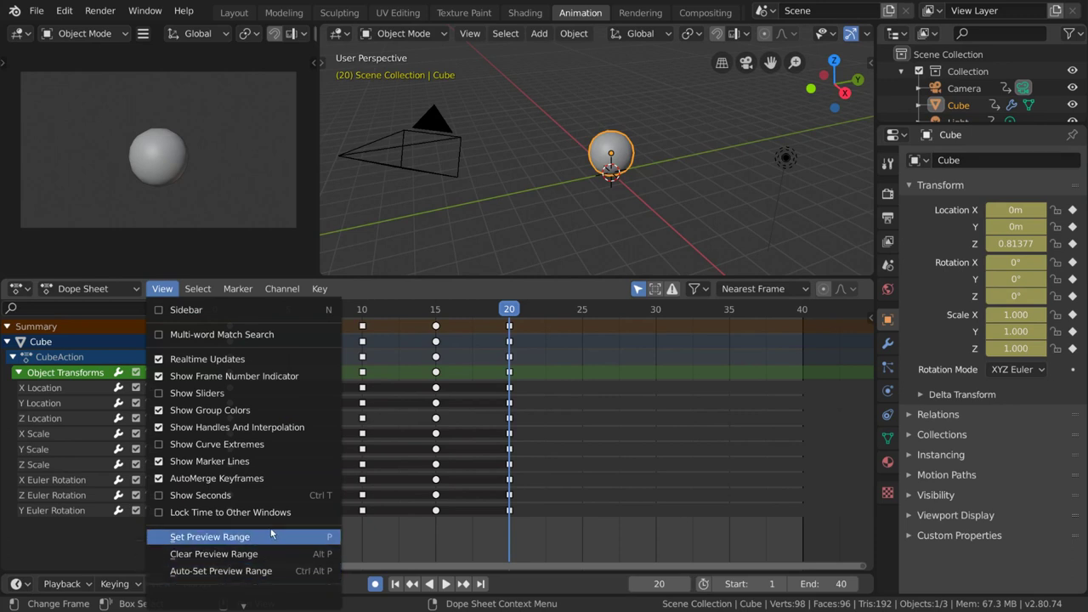
pyautogui.click(703, 585)
pyautogui.click(703, 584)
pyautogui.click(703, 584)
pyautogui.click(703, 585)
pyautogui.click(703, 584)
pyautogui.click(703, 584)
# - Set a preview range of frames 5 to 26 and play the animation within it
pyautogui.click(161, 288)
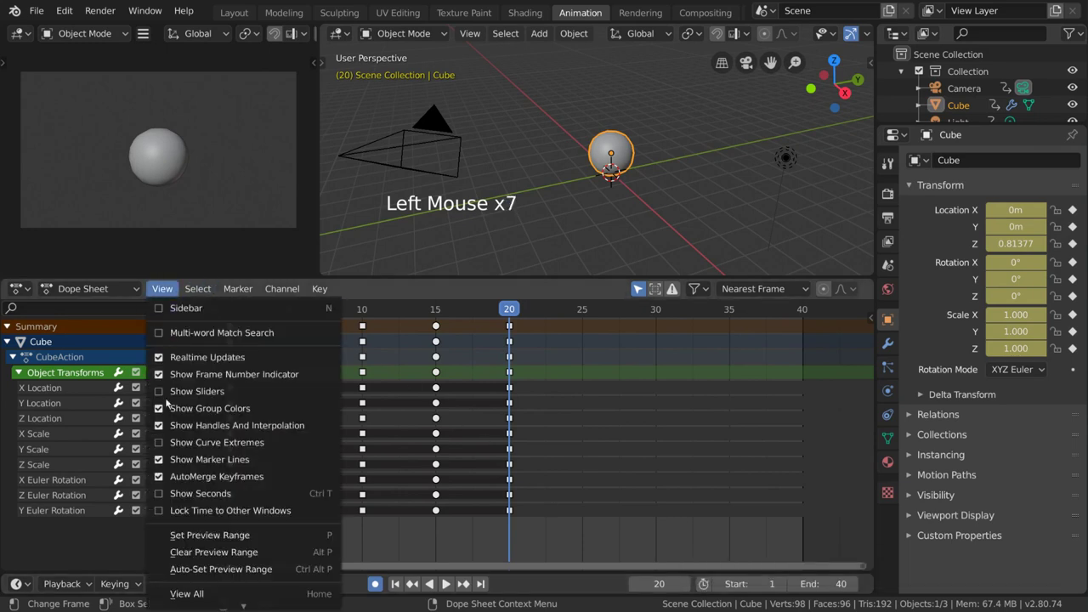
pyautogui.click(297, 544)
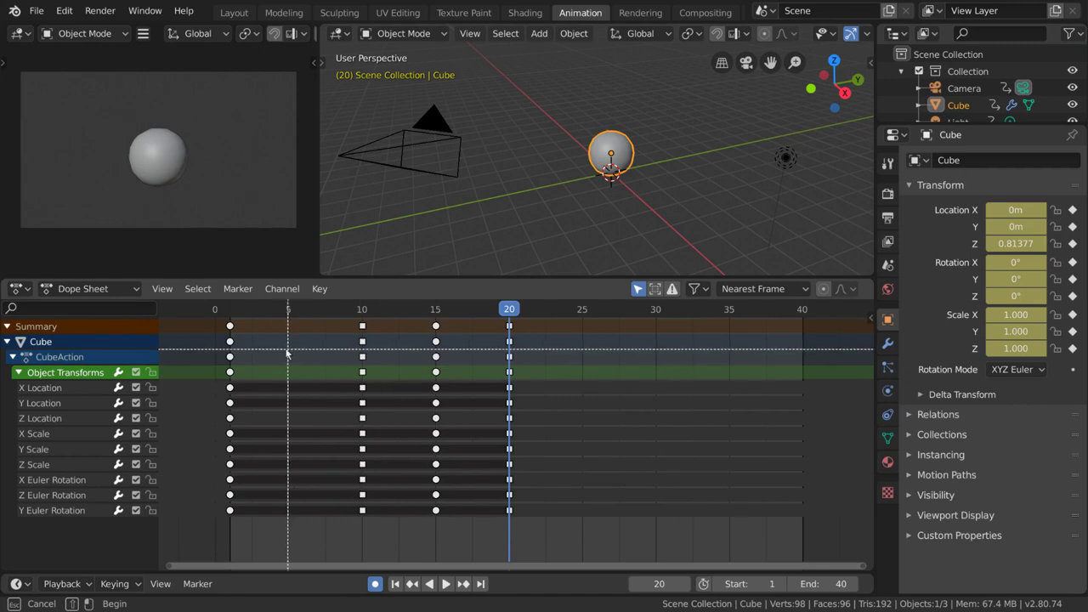
pyautogui.moveTo(284, 353); pyautogui.dragTo(597, 467)
pyautogui.press('space')
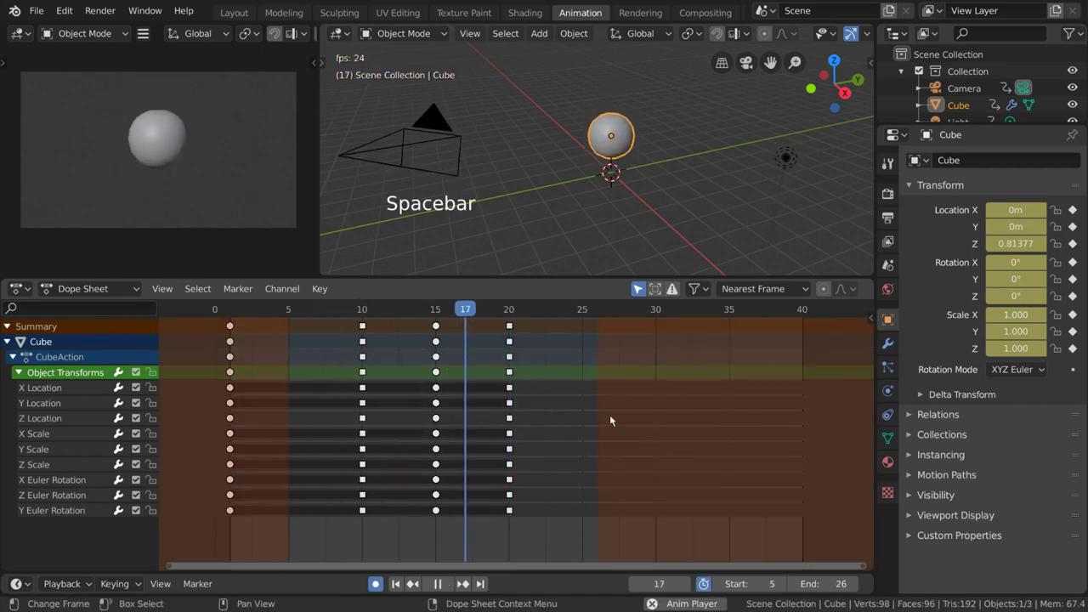
# - Stop playback, clear the preview range, and show value sliders beside the channels
pyautogui.press('space')
pyautogui.click(161, 288)
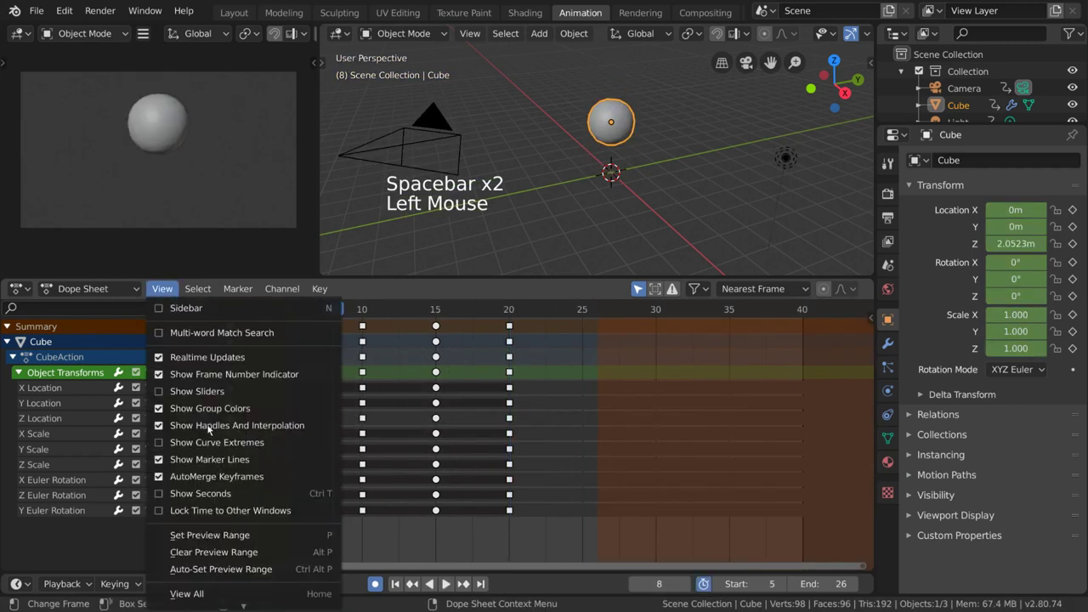
pyautogui.click(213, 552)
pyautogui.click(161, 288)
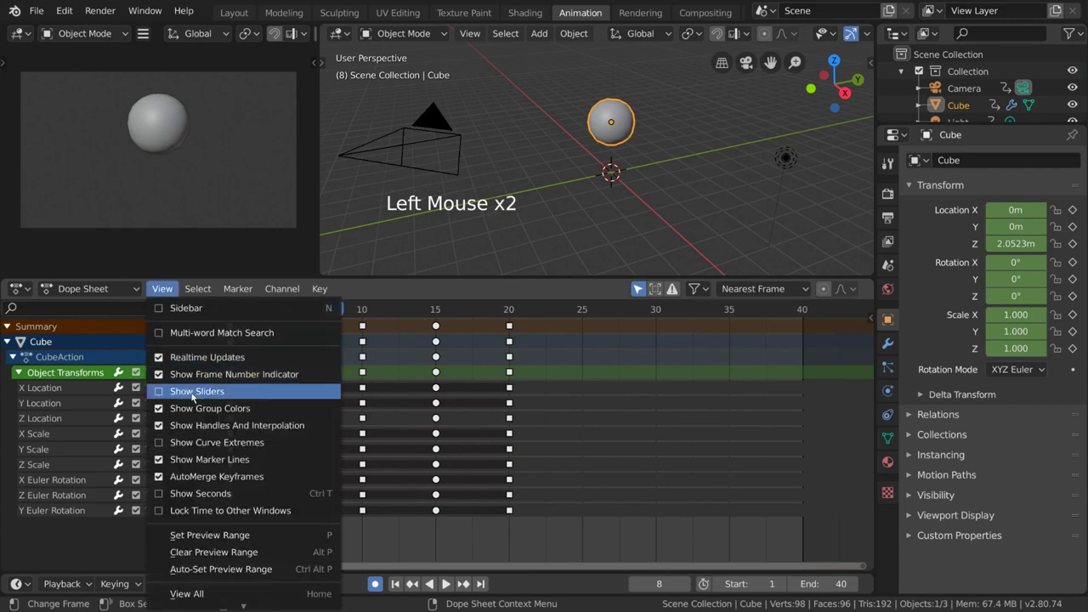
pyautogui.click(249, 392)
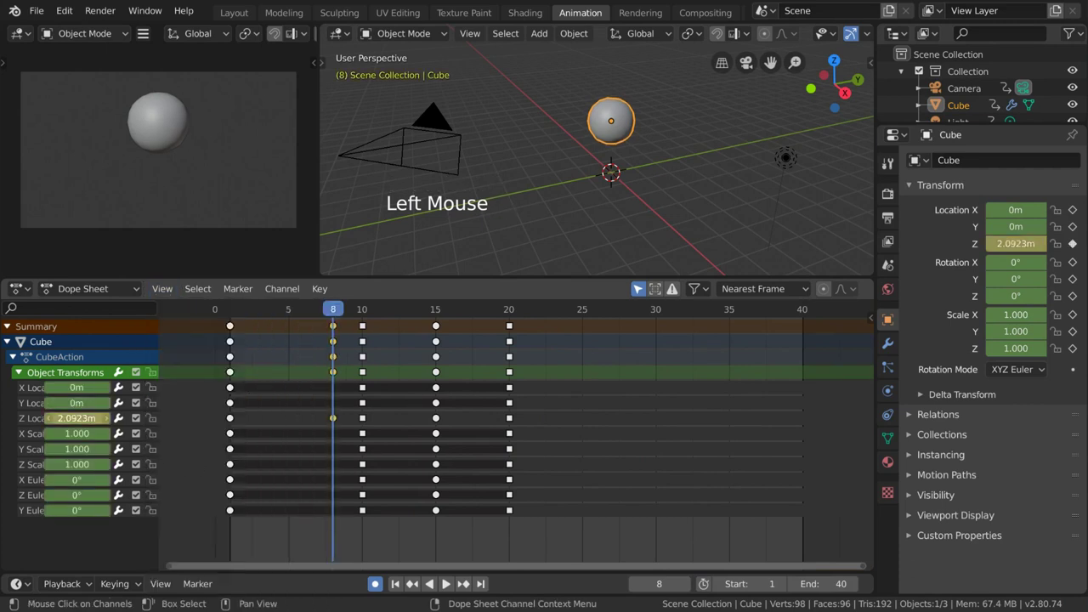
# - Key the Cube's Z Location at frame 10 to 0.81377 m via its slider, undoing trial edits
pyautogui.moveTo(77, 418); pyautogui.dragTo(255, 418)
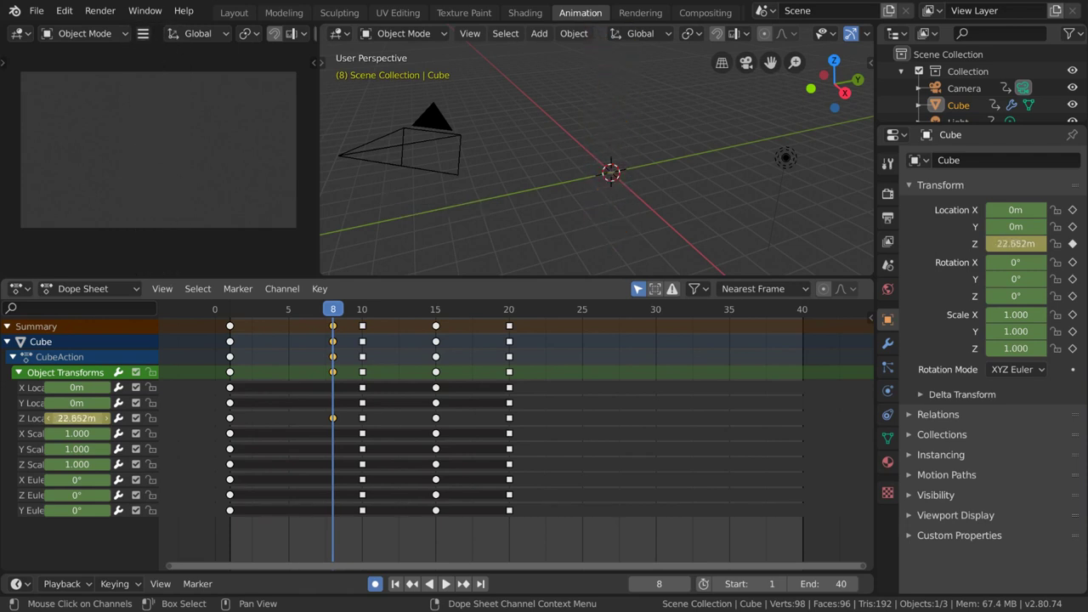
pyautogui.hotkey('ctrl', 'z')
pyautogui.moveTo(360, 311); pyautogui.dragTo(391, 313)
pyautogui.moveTo(1016, 244); pyautogui.dragTo(1024, 243)
pyautogui.hotkey('ctrl', 'z')
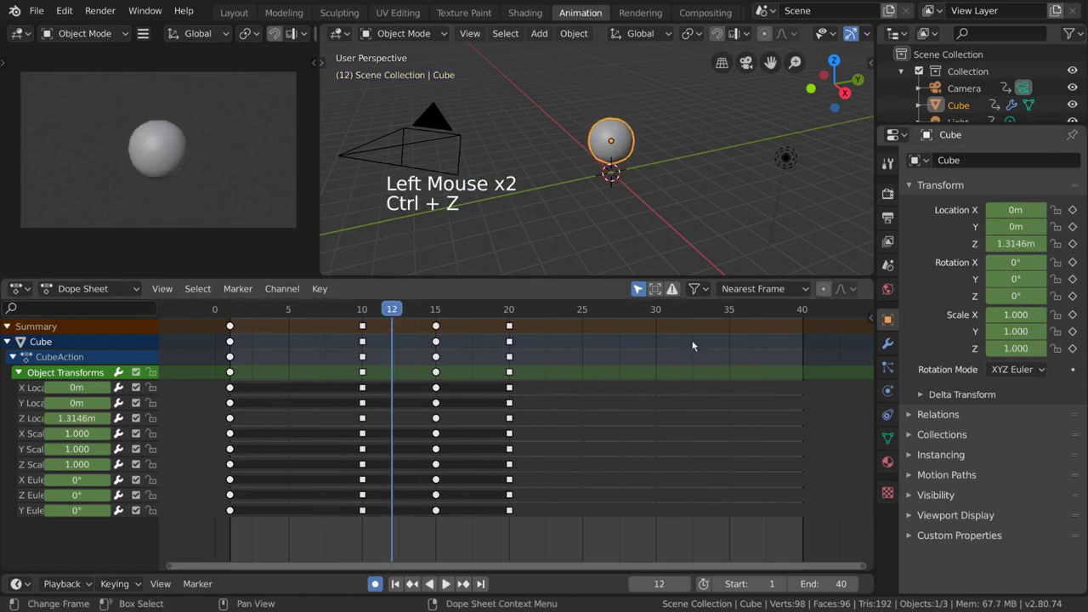
pyautogui.click(475, 314)
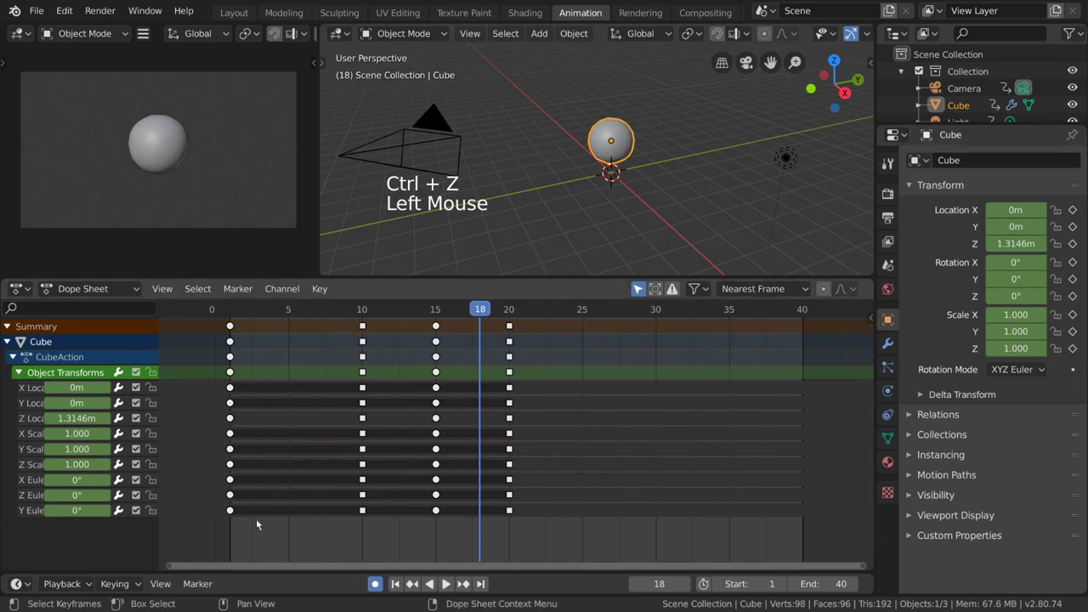
pyautogui.moveTo(377, 309); pyautogui.dragTo(362, 309)
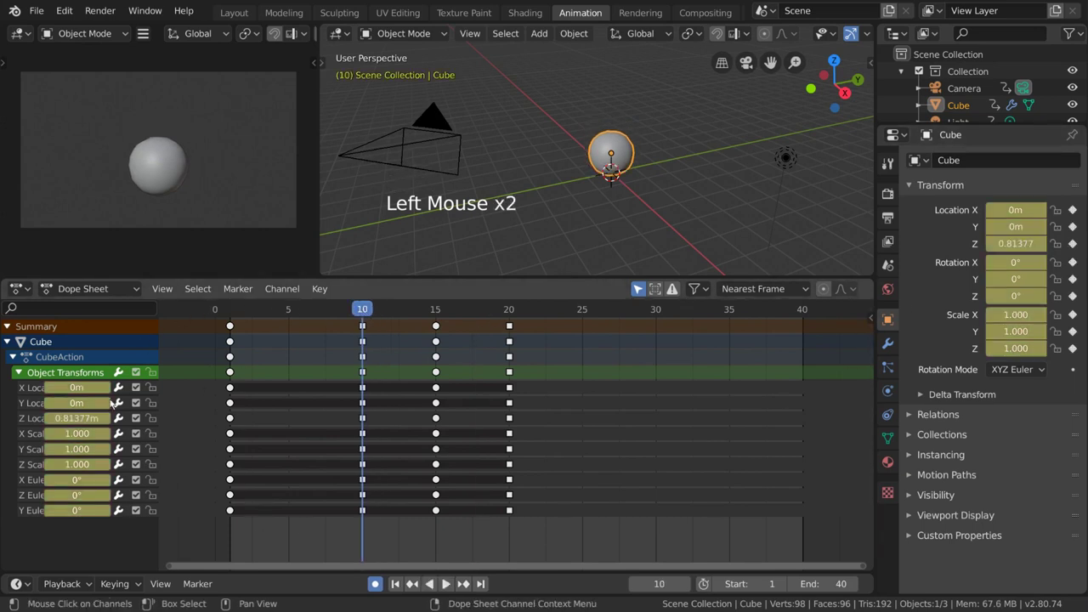
pyautogui.moveTo(85, 419); pyautogui.dragTo(85, 418)
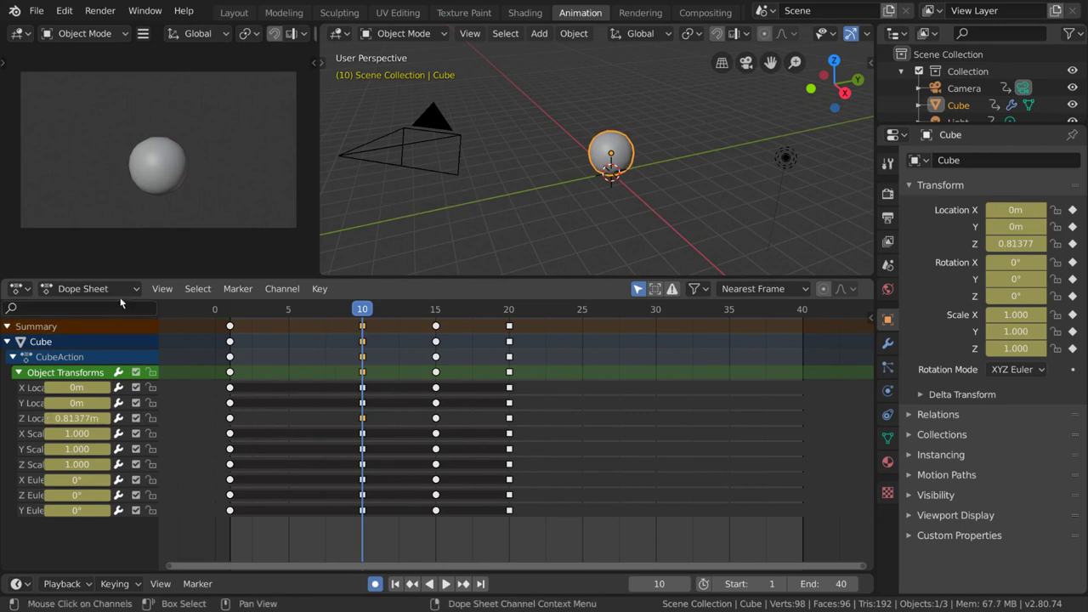
# - Mark curve extremes, then select the first and frame-10 Z Location keyframes
pyautogui.click(161, 288)
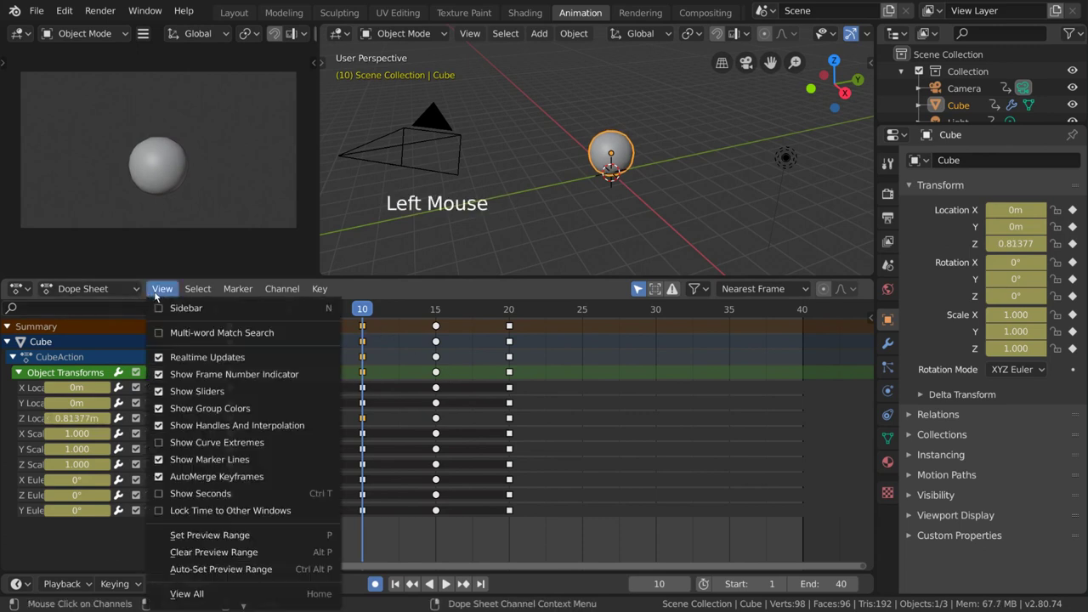
pyautogui.click(238, 443)
pyautogui.moveTo(333, 309); pyautogui.dragTo(291, 313)
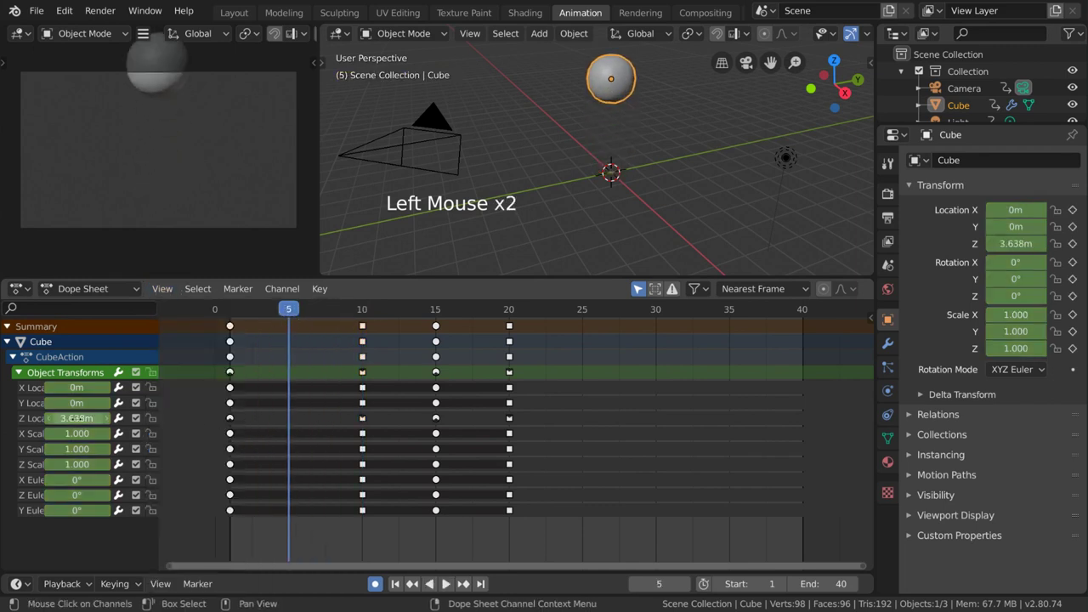
pyautogui.click(230, 418)
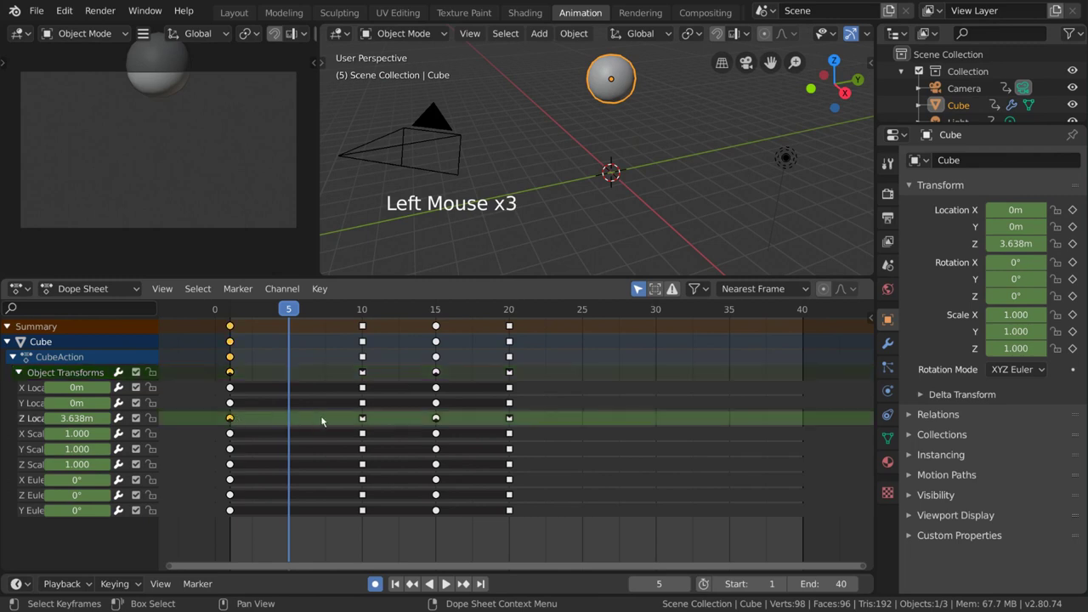
pyautogui.keyDown('shift'); pyautogui.click(362, 418); pyautogui.keyUp('shift')
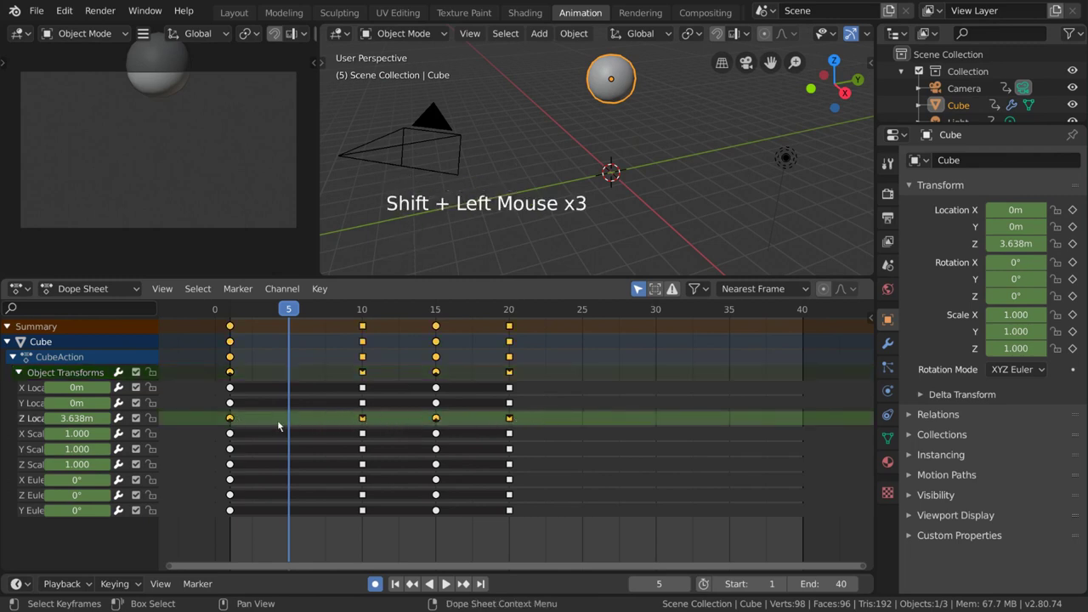
pyautogui.scroll(4, 334, 428)
pyautogui.moveTo(255, 434); pyautogui.dragTo(279, 435, button='middle')
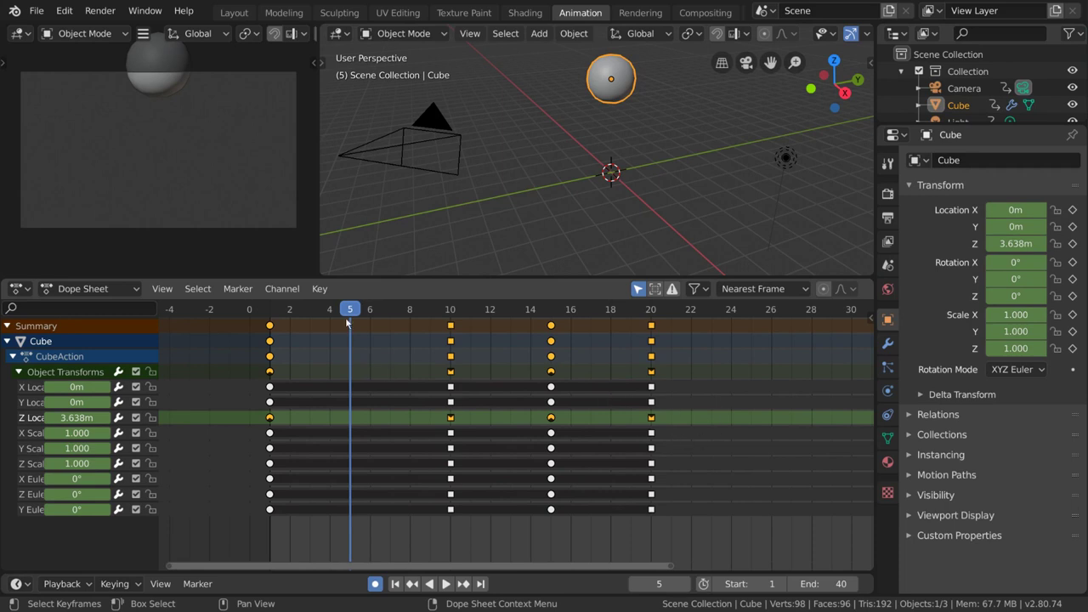
# - Play and stop the bounce animation twice, scrubbing the playhead between runs
pyautogui.click(297, 316)
pyautogui.press('space')
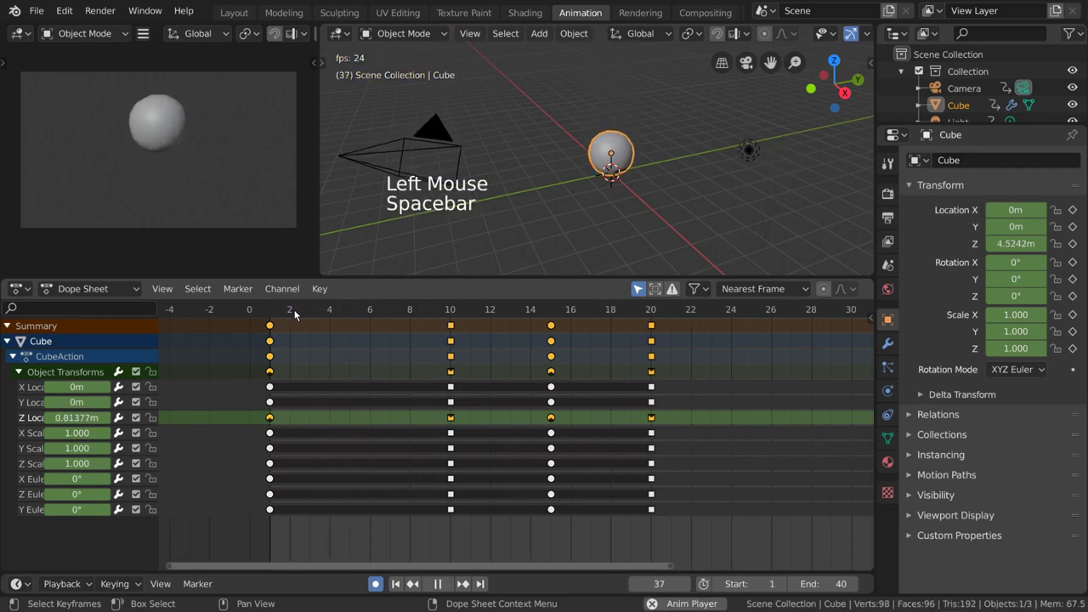
pyautogui.press('space')
pyautogui.moveTo(291, 316); pyautogui.dragTo(459, 330)
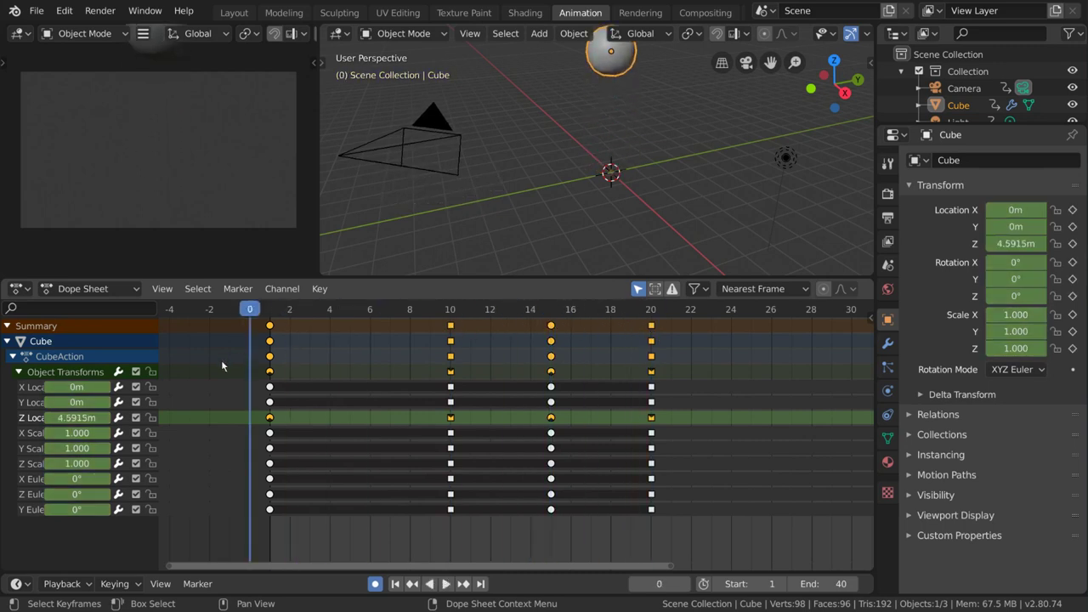
pyautogui.press('space')
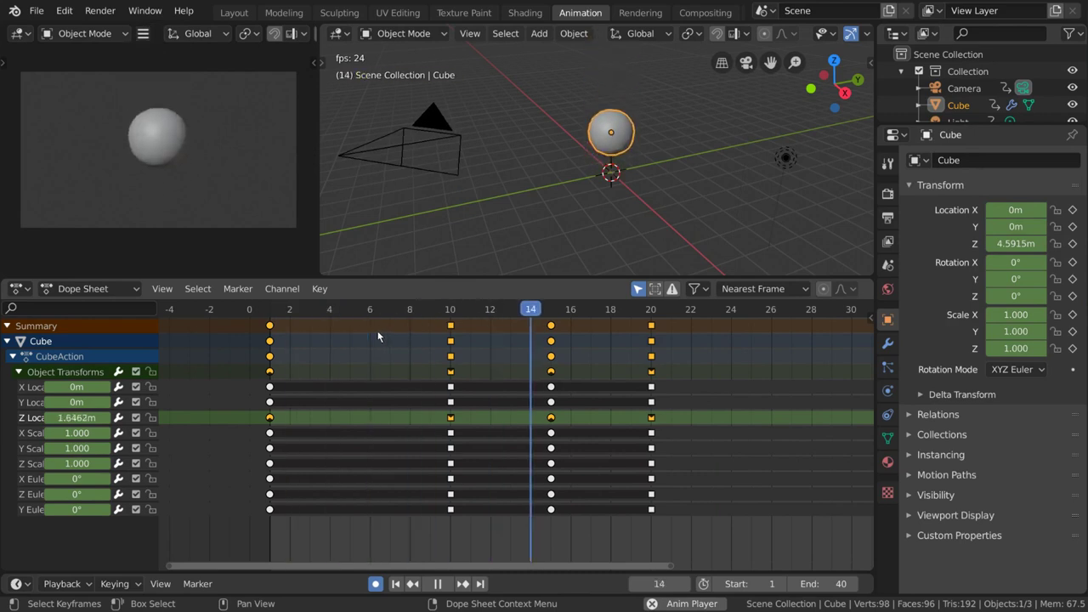
pyautogui.press('space')
pyautogui.moveTo(465, 311); pyautogui.dragTo(663, 333)
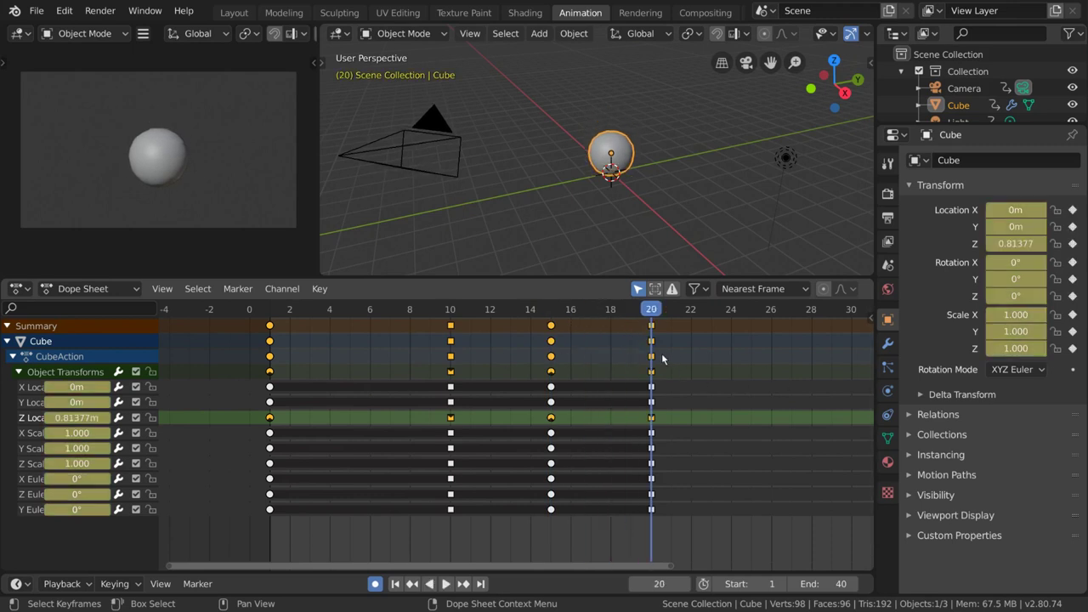
# - Switch the animation area to the Graph Editor showing the bounce curves
pyautogui.click(161, 288)
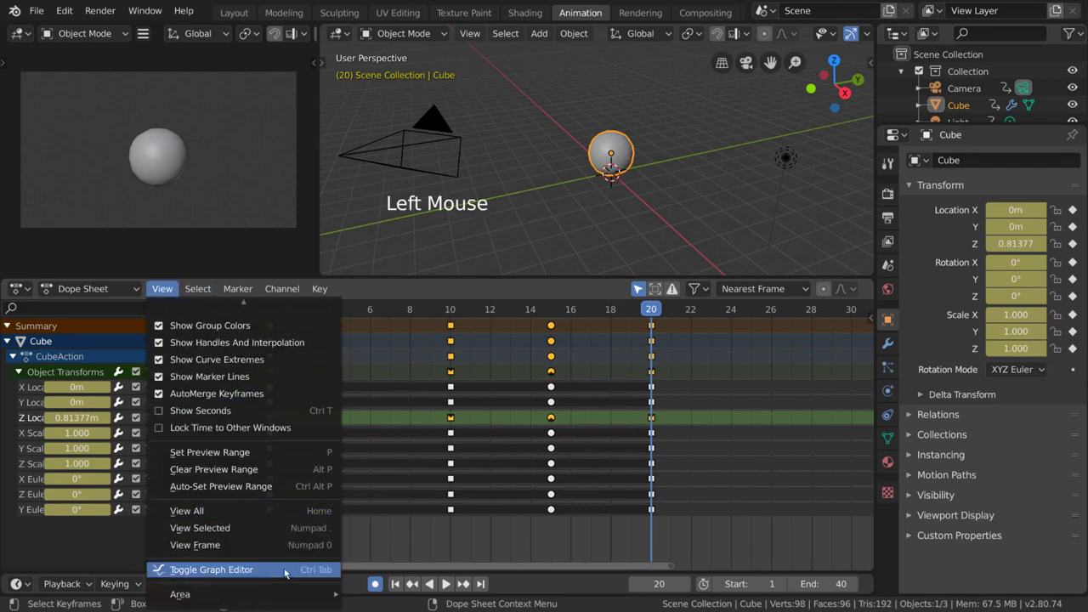
pyautogui.click(284, 569)
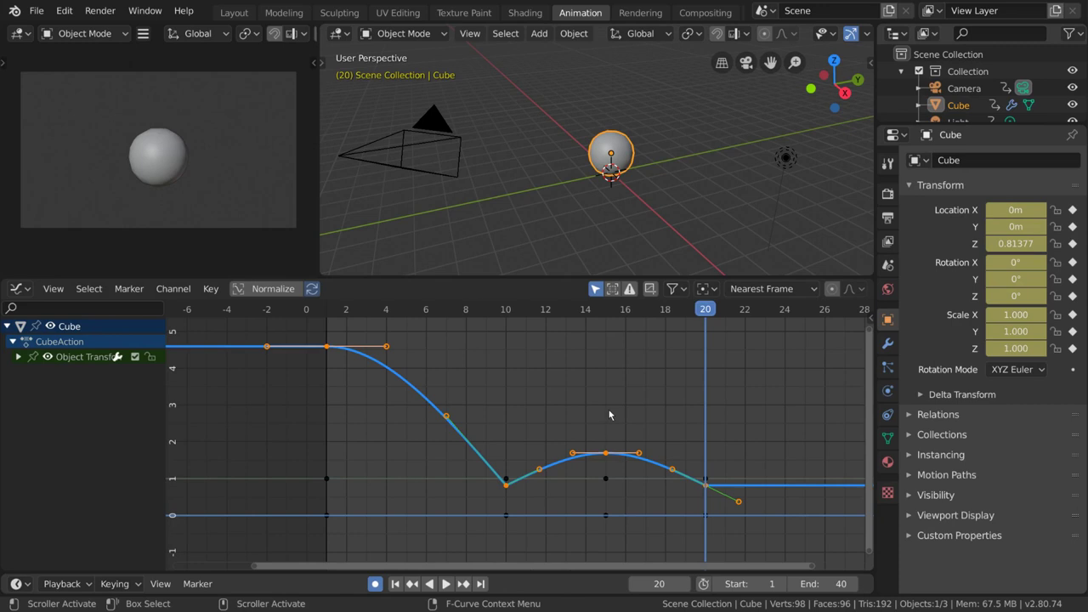
pyautogui.hotkey('ctrl', 'Tab')
pyautogui.hotkey('ctrl', 'Tab')
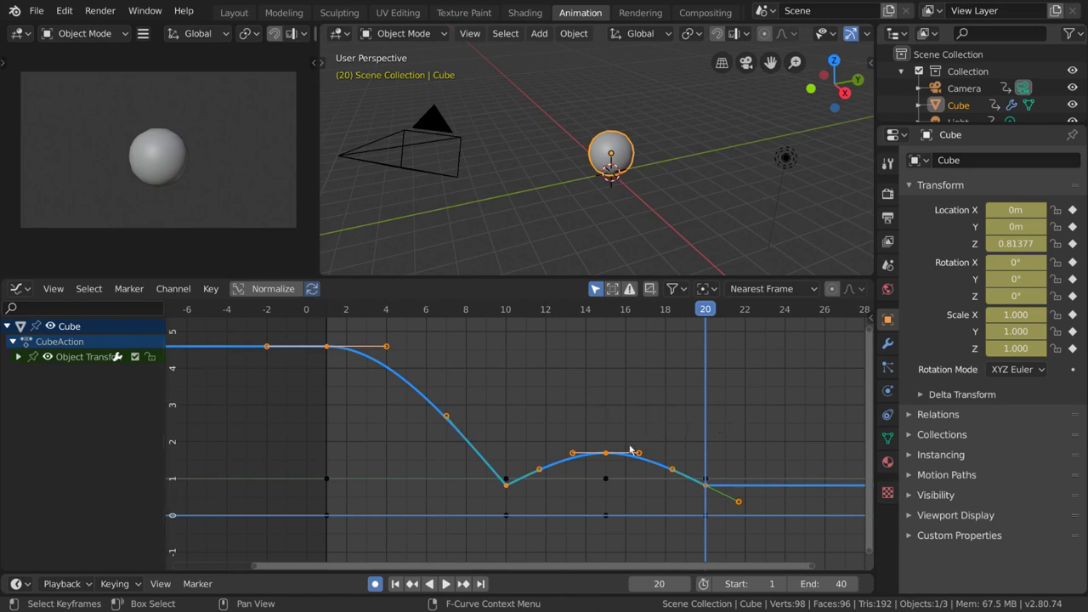
# - Trial-move the frame-15, frame-10 and frame-1 keyframes, cancelling each move
pyautogui.click(605, 454)
pyautogui.press('g')
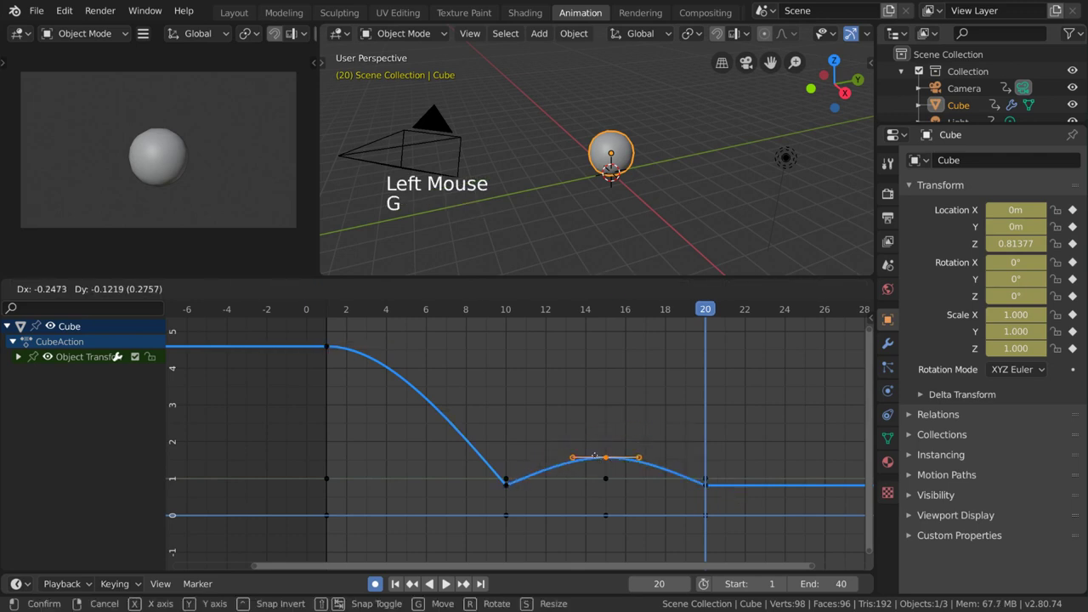
pyautogui.press('Escape')
pyautogui.click(506, 482)
pyautogui.press('g')
pyautogui.press('Escape')
pyautogui.click(327, 347)
pyautogui.press('g')
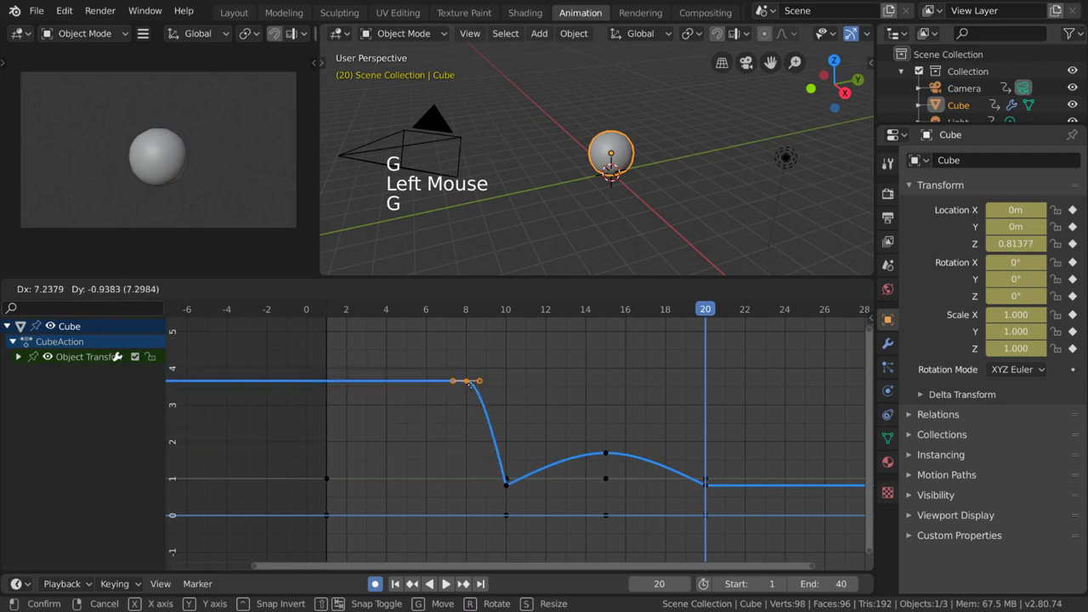
pyautogui.press('Escape')
# - Trial-slide all frame-1 keys and cancel, then expand the Object Transforms group
pyautogui.keyDown('alt'); pyautogui.click(324, 479); pyautogui.keyUp('alt')
pyautogui.press('g')
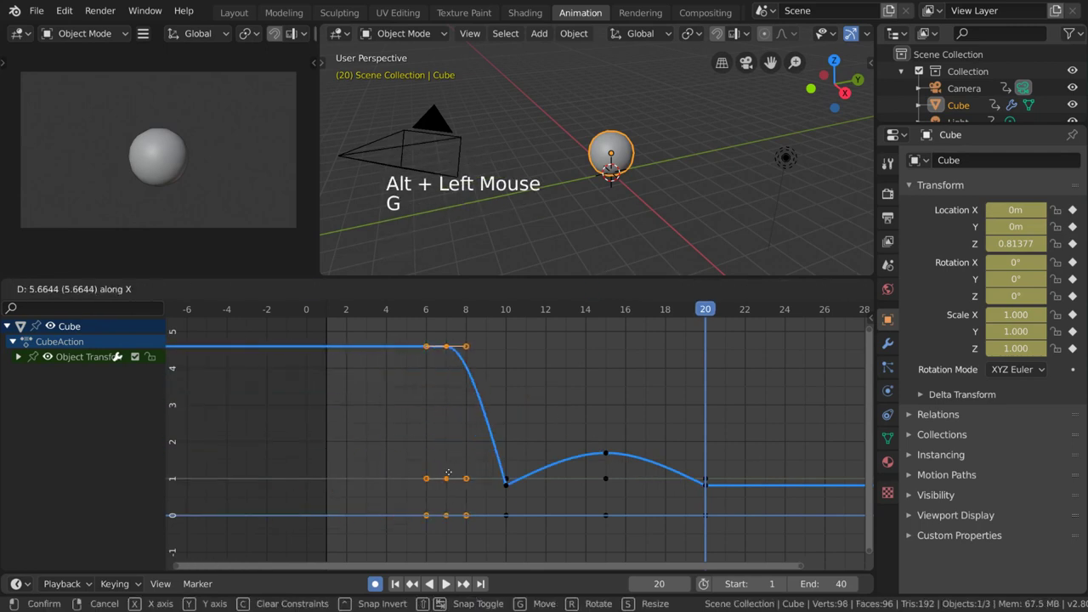
pyautogui.press('Escape')
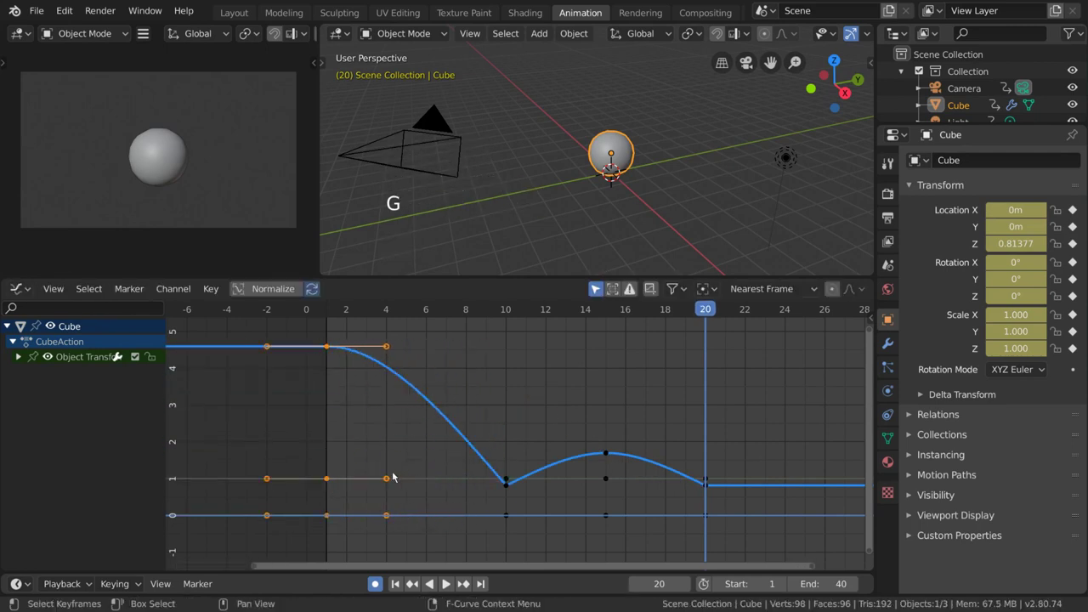
pyautogui.click(19, 357)
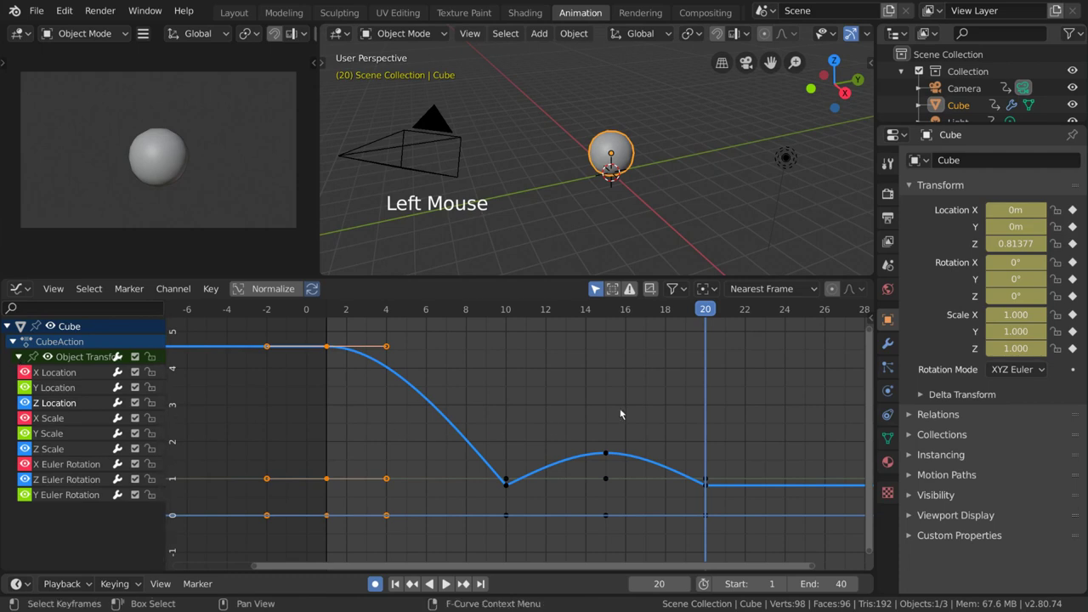
# - In the Dope Sheet, trial-scale and trial-move all keys, cancelling; then select the frame-15 peak in the curves
pyautogui.hotkey('ctrl', 'Tab')
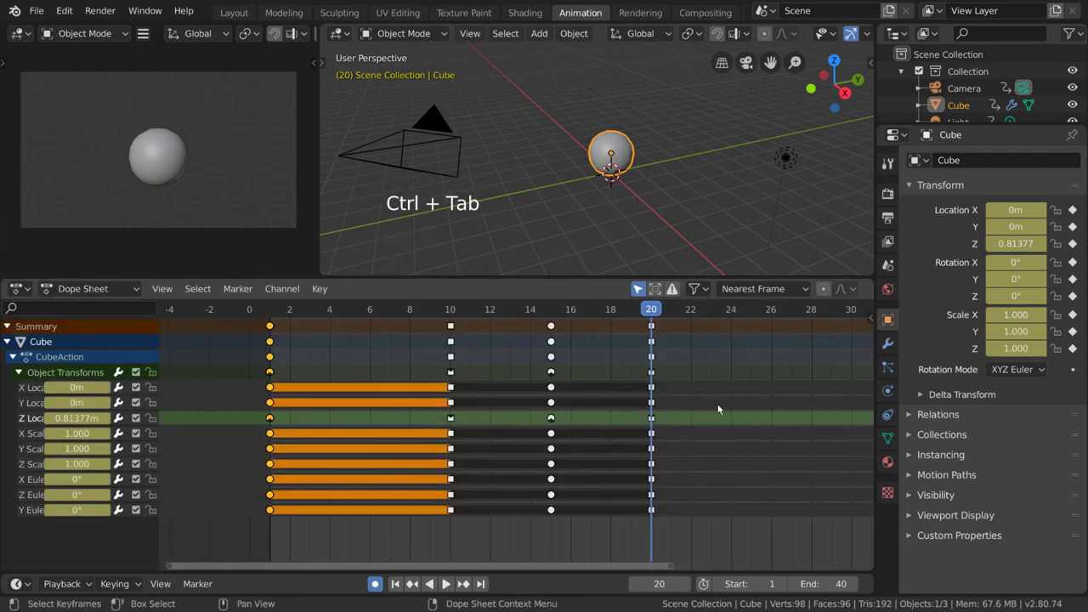
pyautogui.press('a')
pyautogui.press('s')
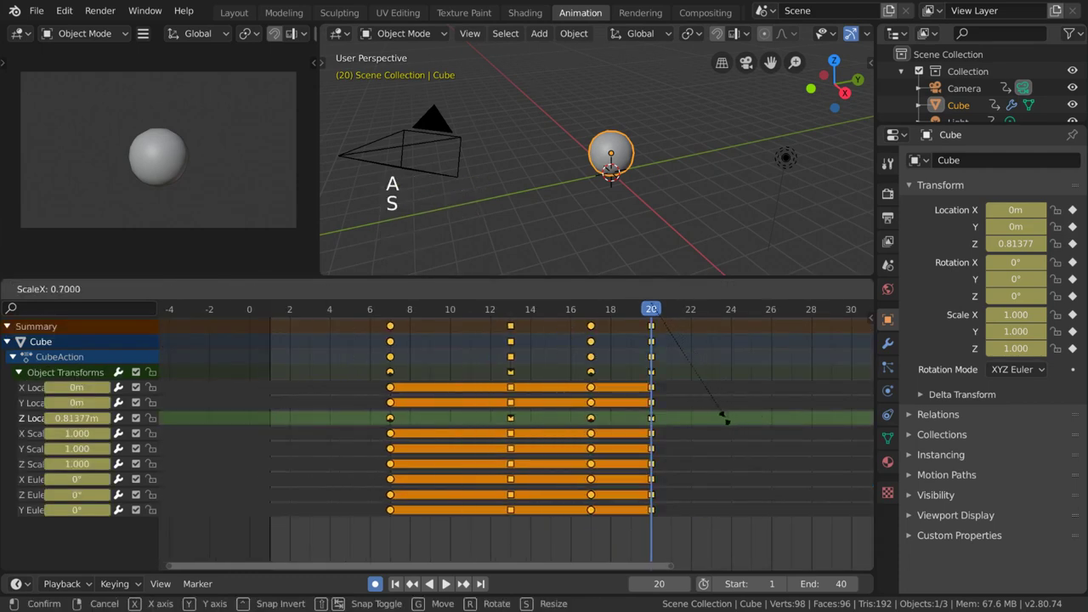
pyautogui.press('Escape')
pyautogui.press('g')
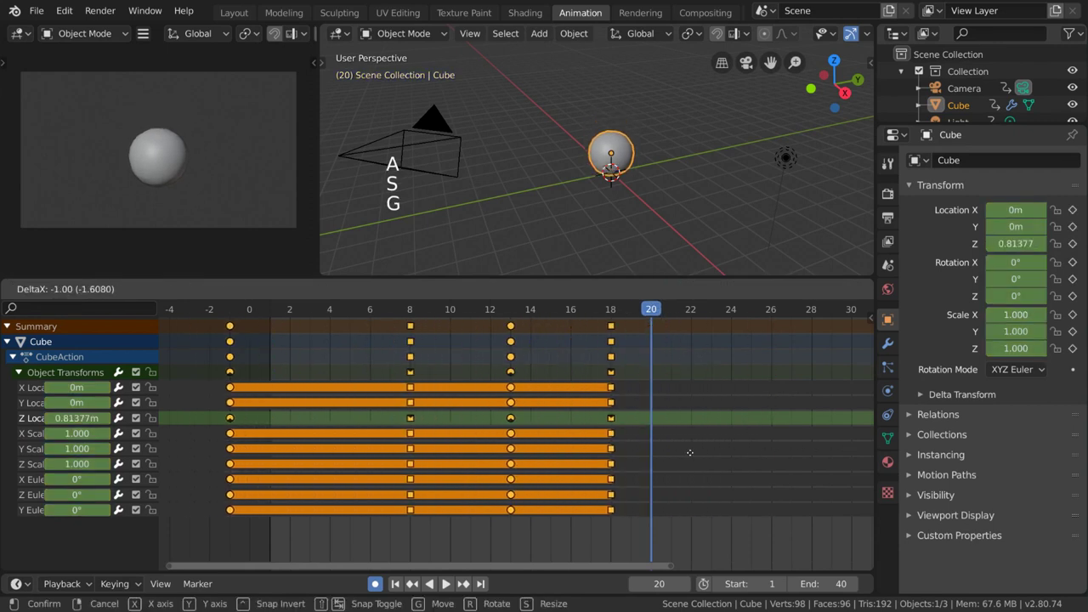
pyautogui.press('Escape')
pyautogui.hotkey('ctrl', 'Tab')
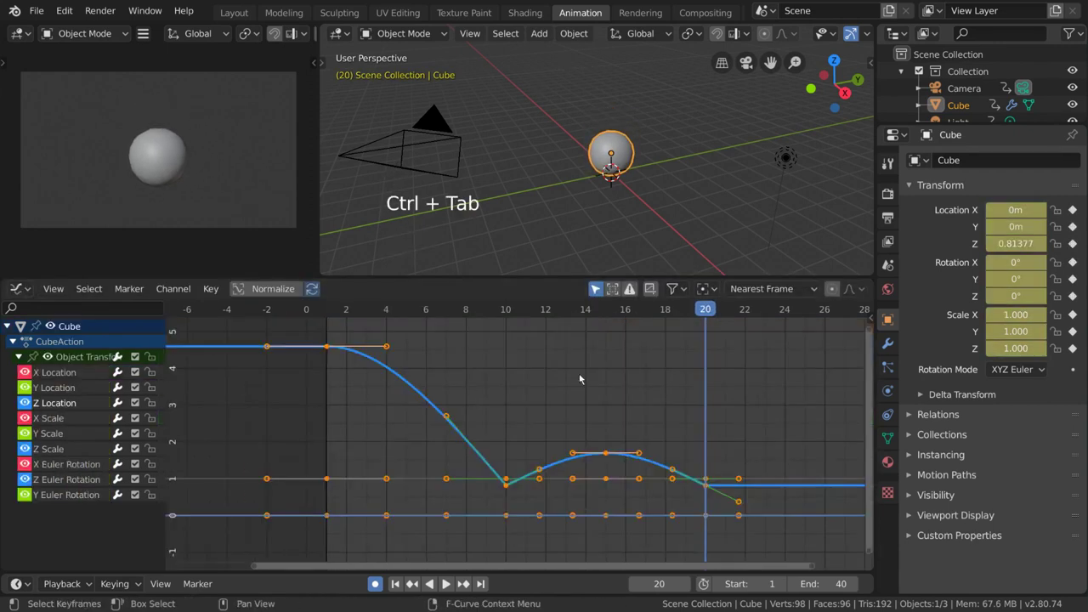
pyautogui.click(608, 455)
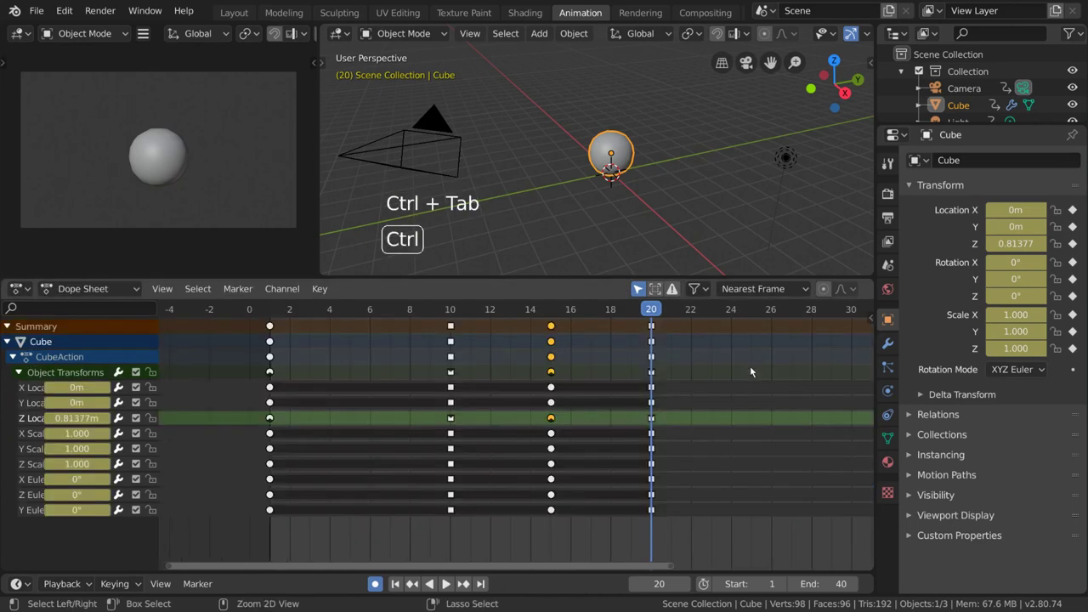
# - Show the RIG-Sky keyframes in the Dope Sheet, sliding them with G and confirming in place
pyautogui.hotkey('ctrl', 'Tab')
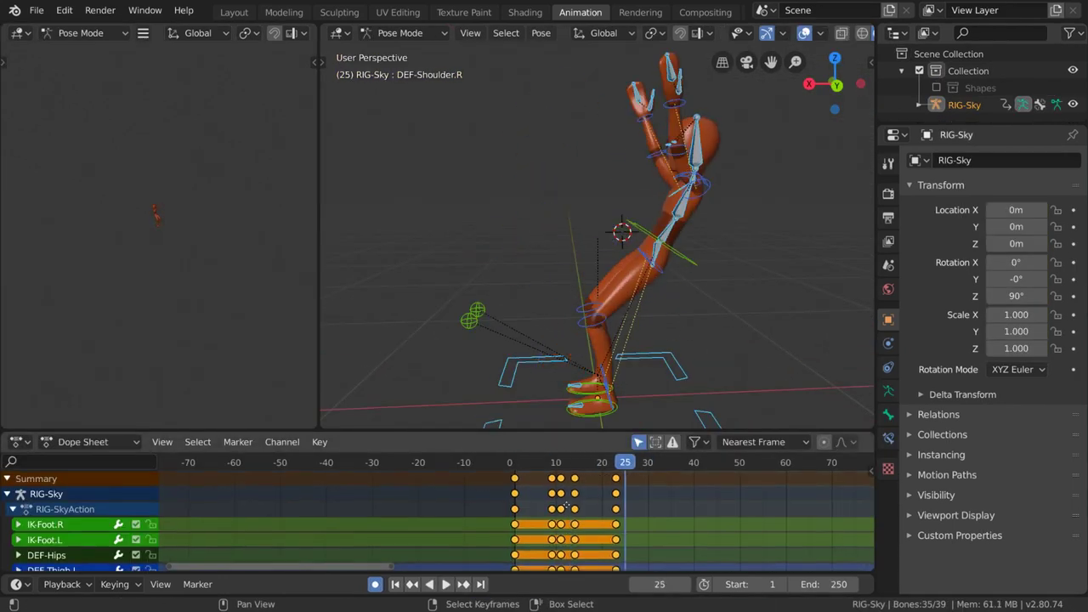
pyautogui.press('g')
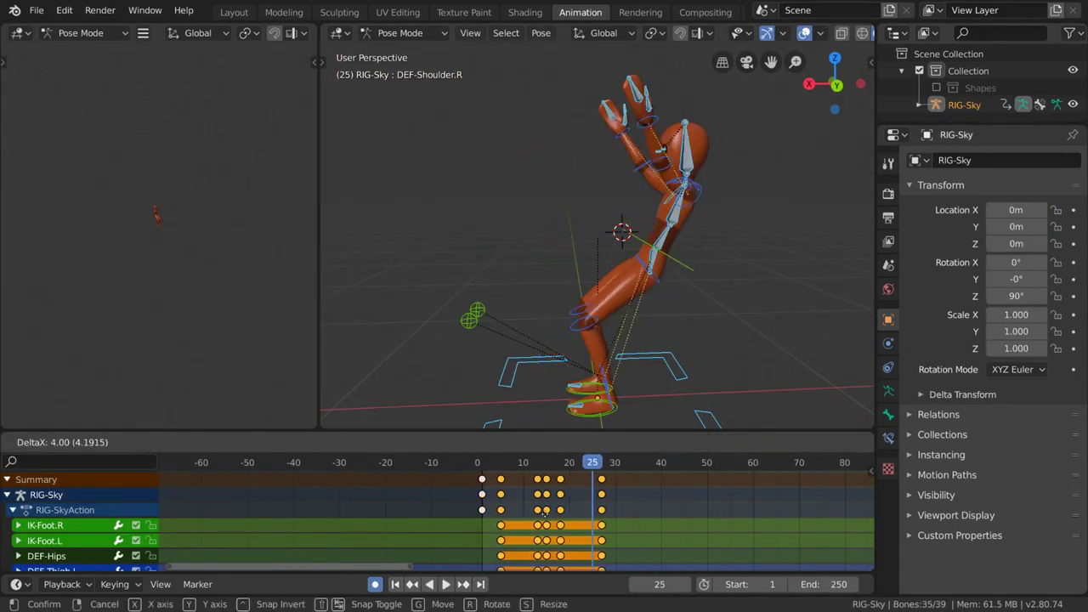
pyautogui.press('Return')
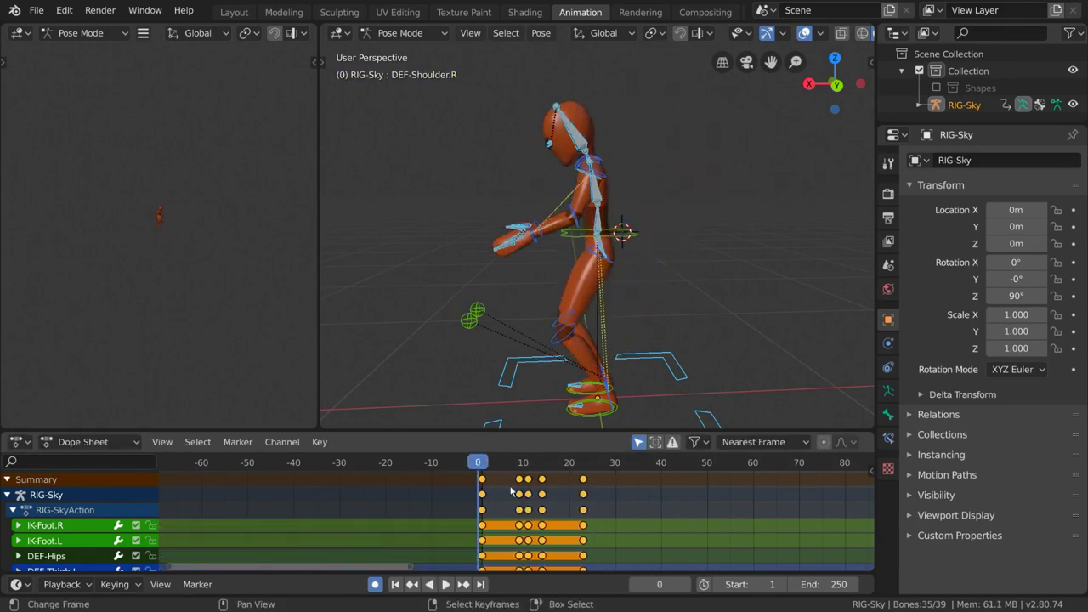